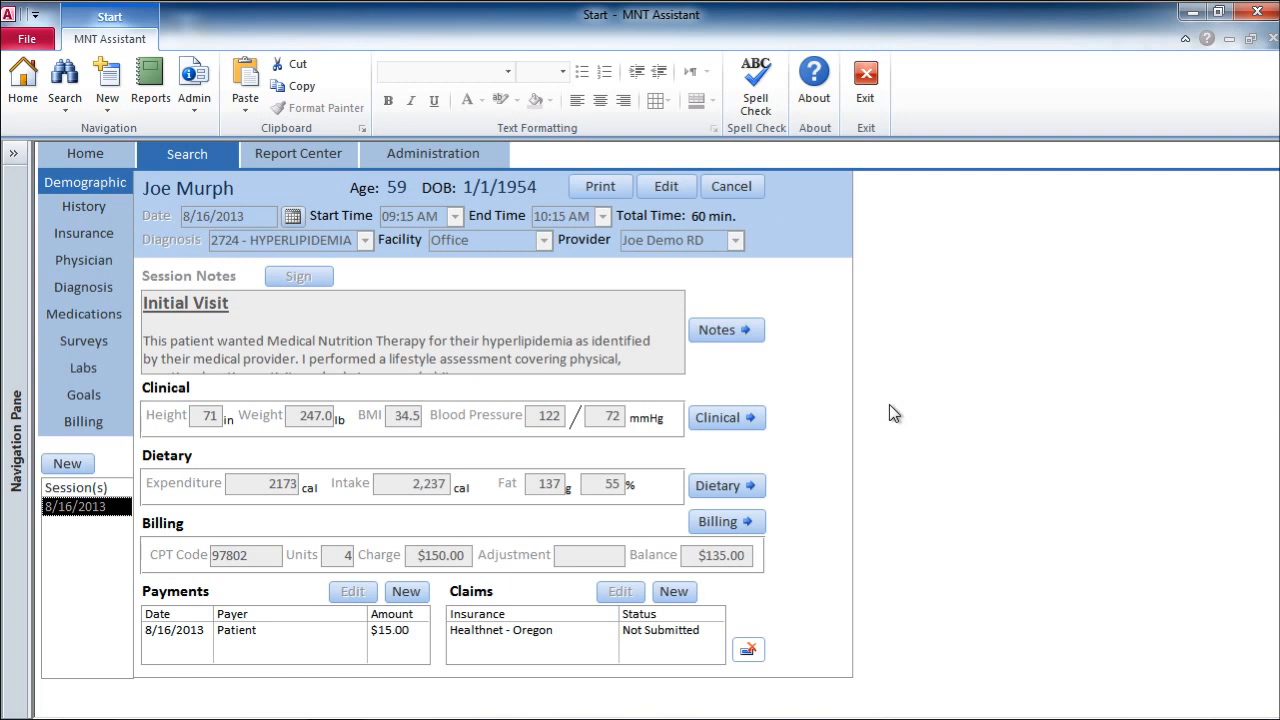
Open the patient's Healthnet - Oregon claim for the 8/16/2013 session from the claims in their billing records
left_click(586, 634)
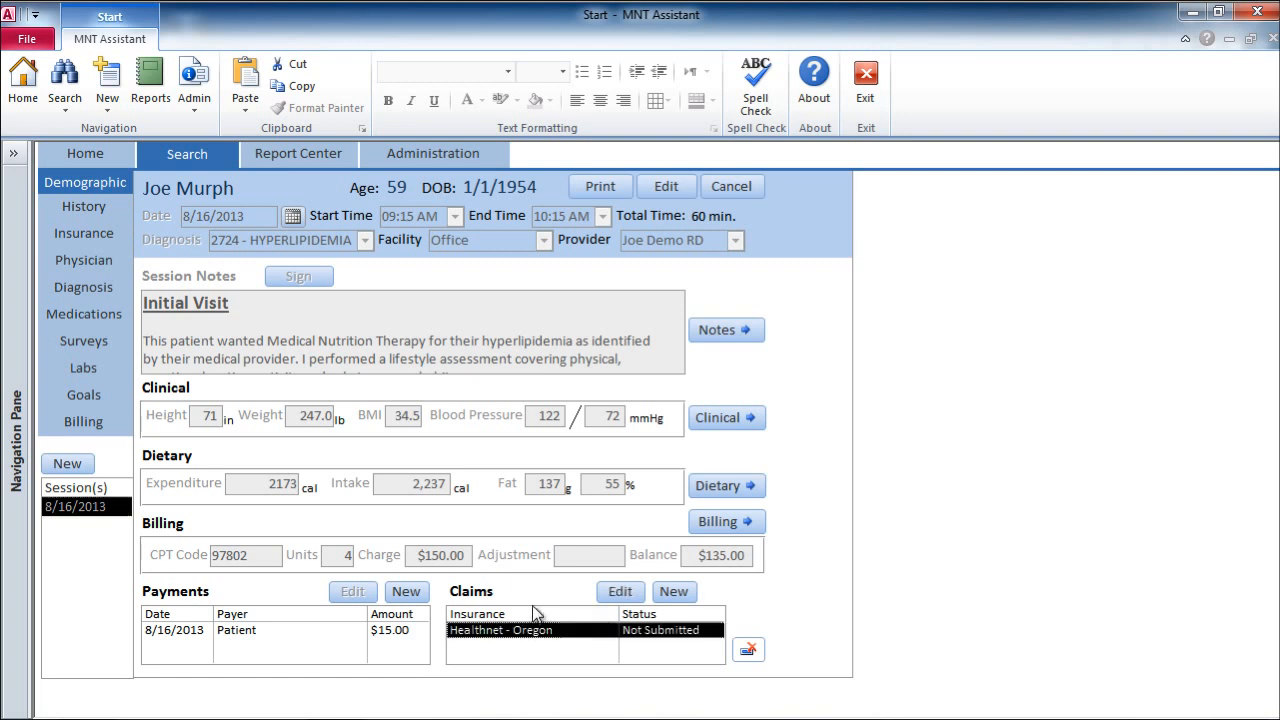
left_click(98, 423)
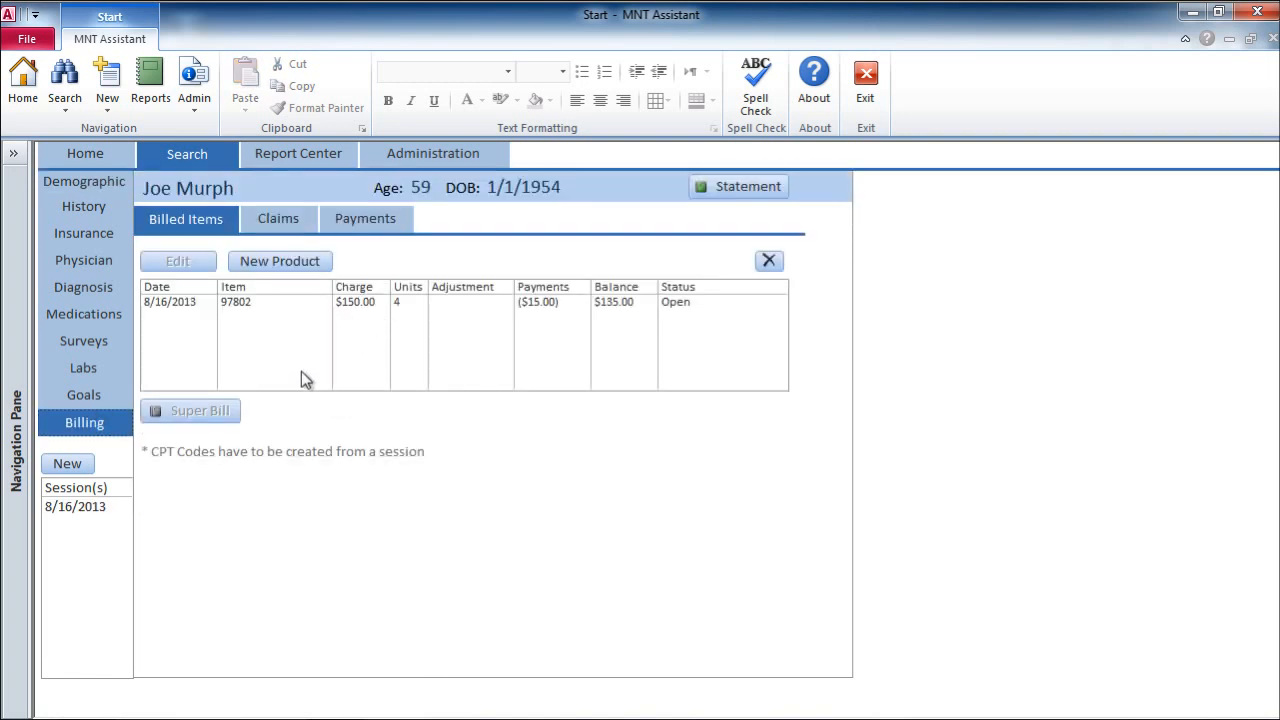
left_click(283, 228)
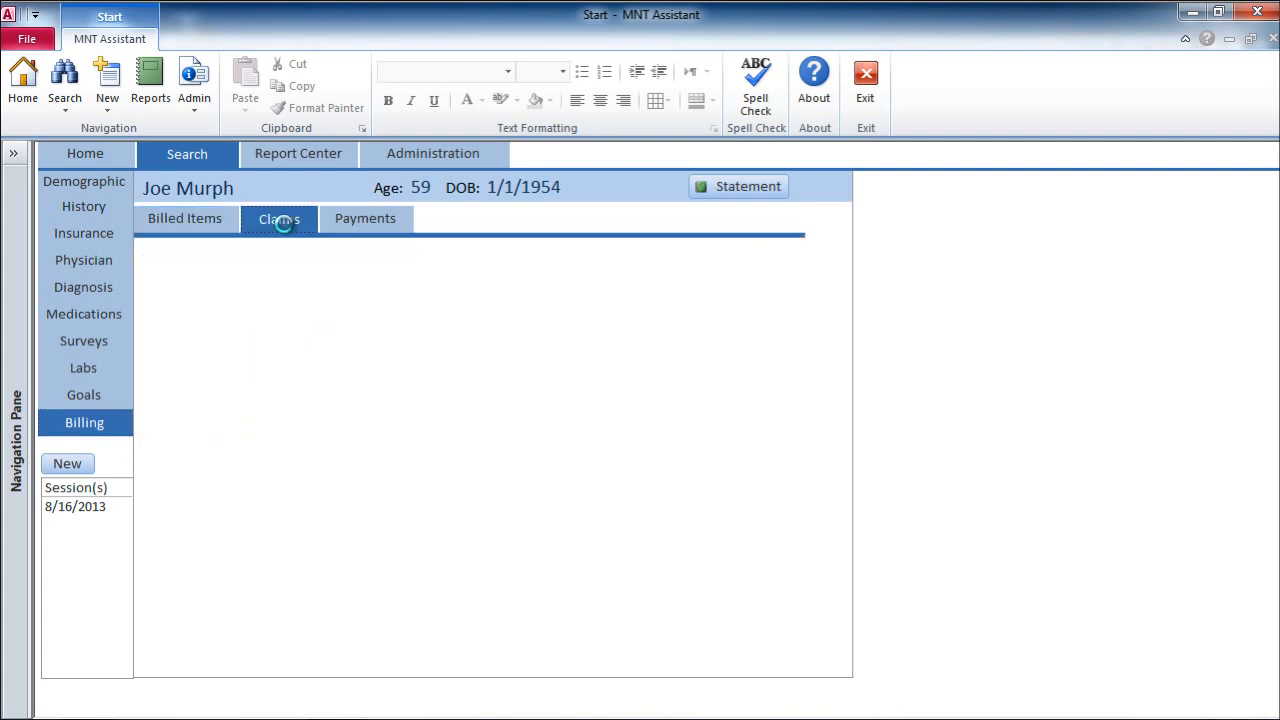
left_click(370, 222)
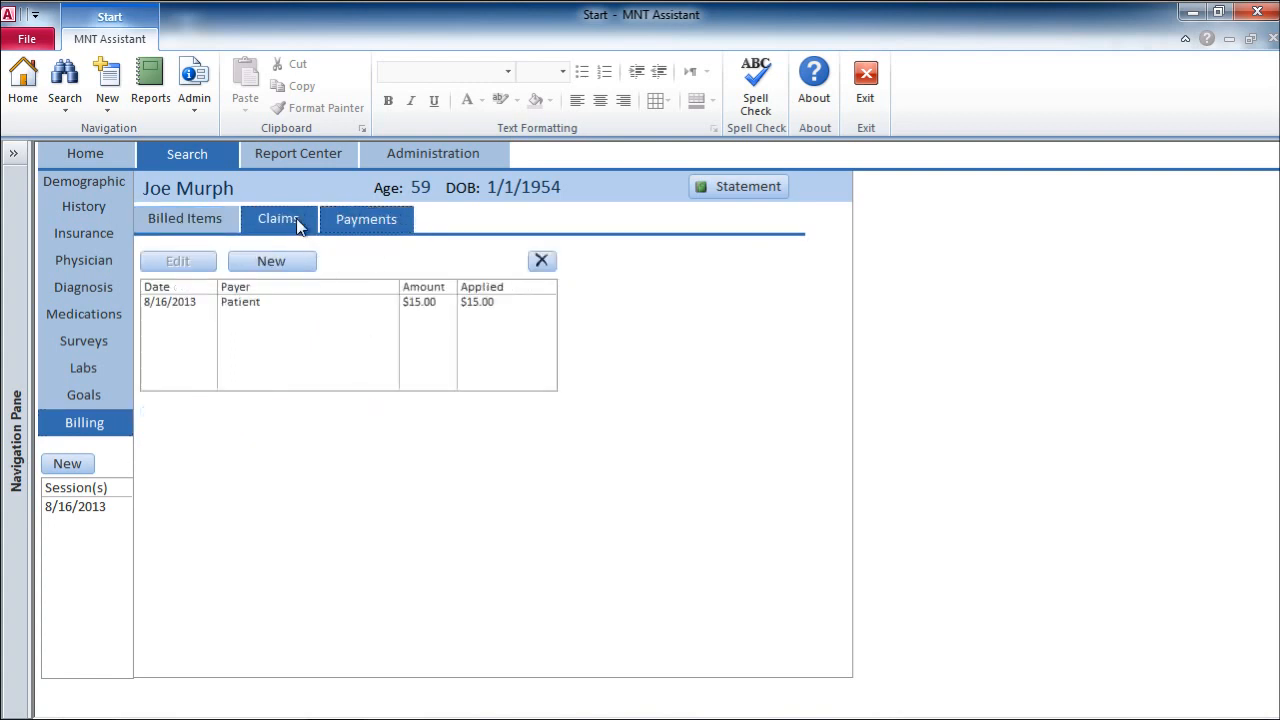
left_click(289, 231)
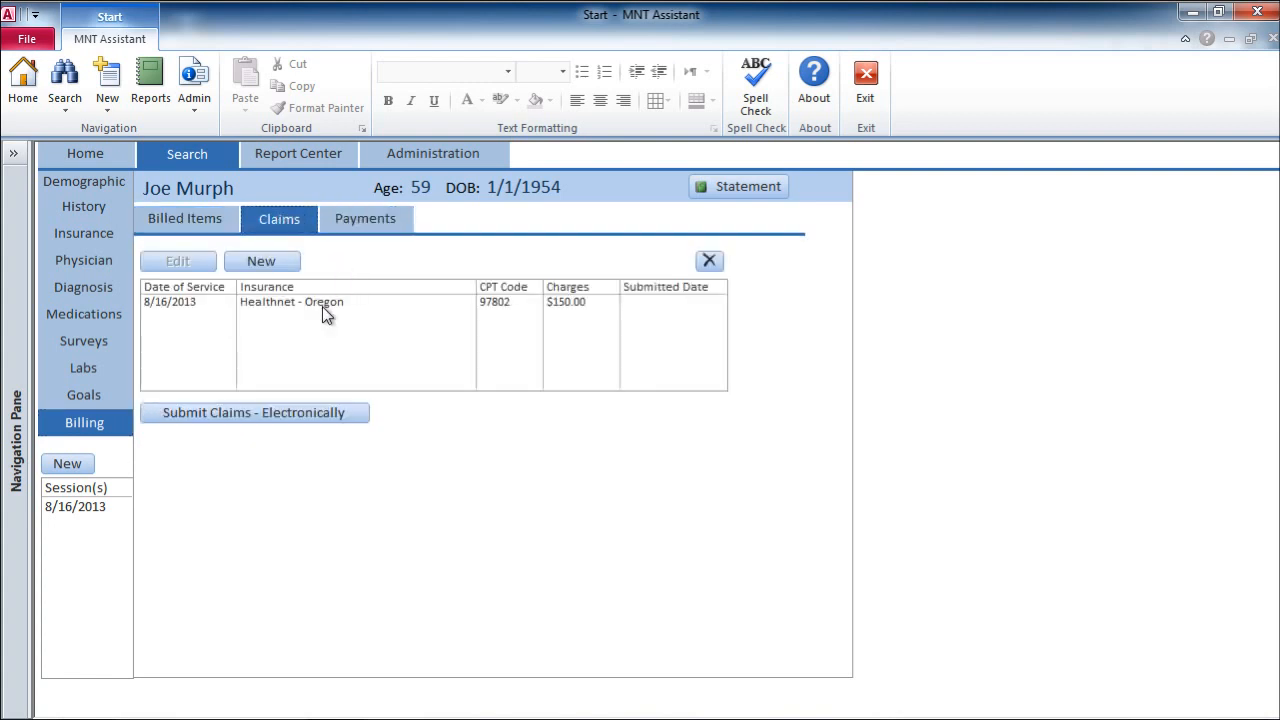
left_click(322, 303)
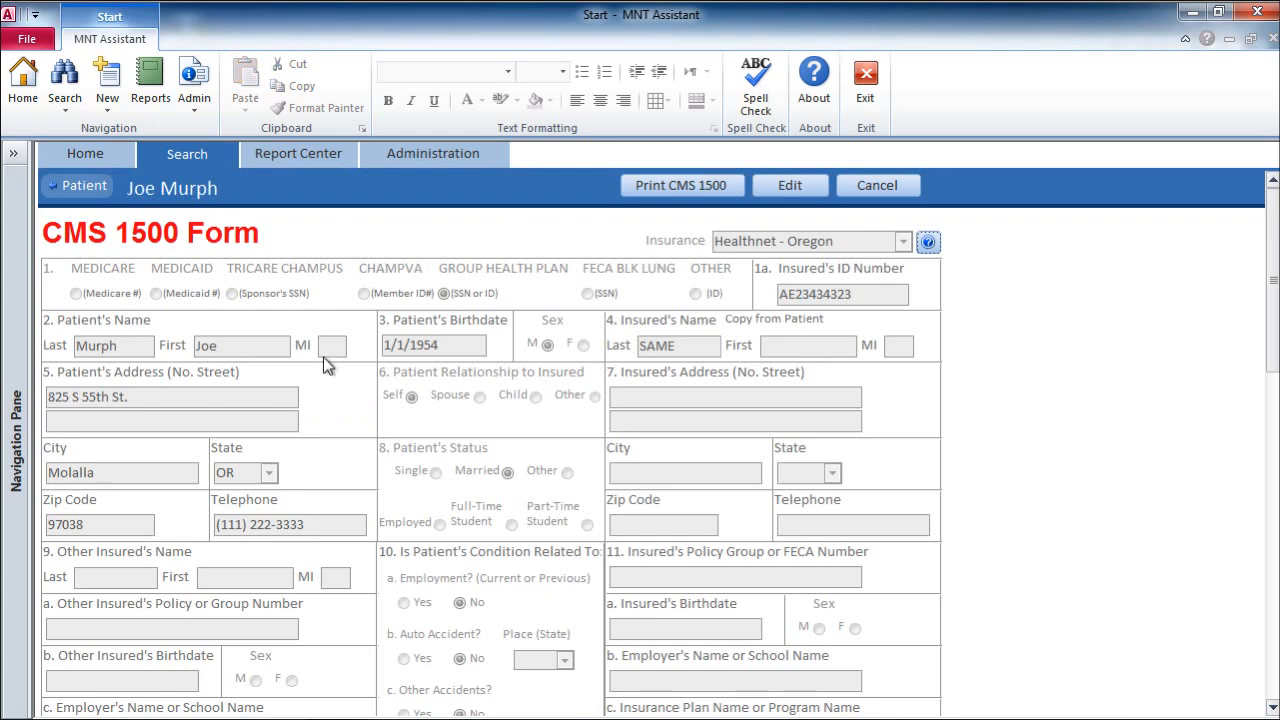
Print the CMS 1500 form for use as a claim, allowing the database data into the Word document, and review the filled form
left_click_drag(1272, 284, 1256, 230)
left_click(671, 188)
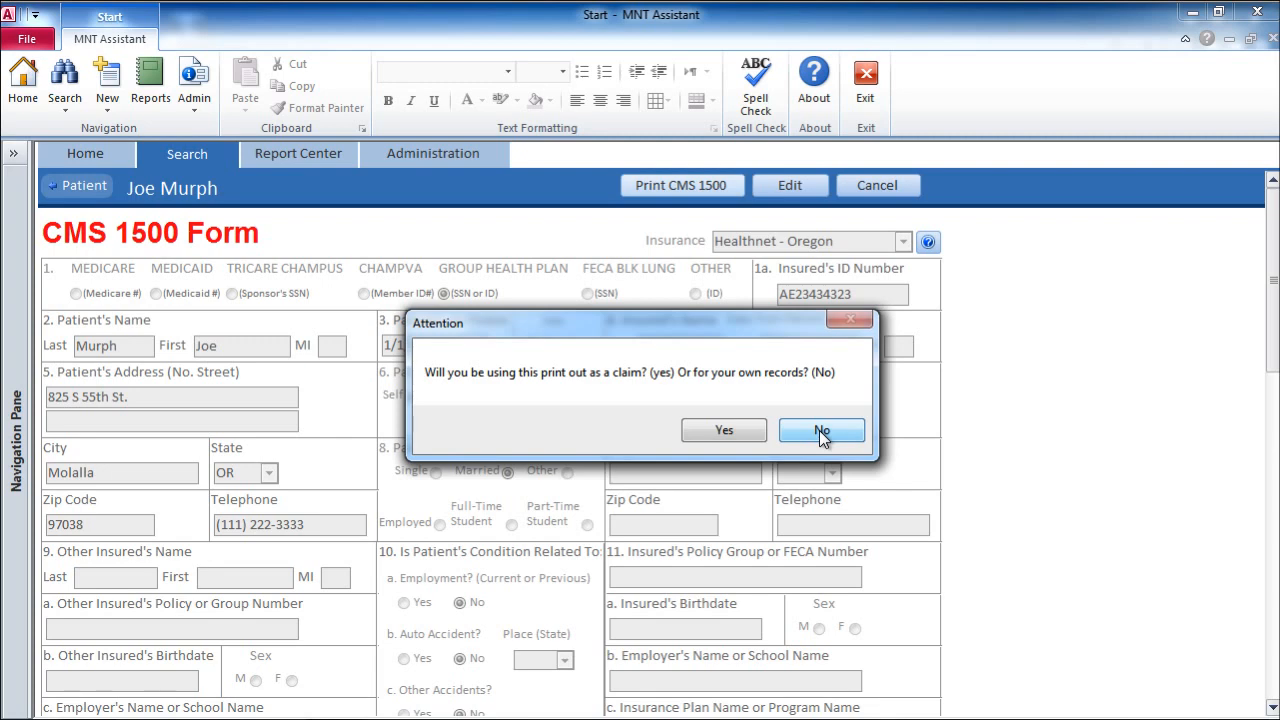
left_click(740, 431)
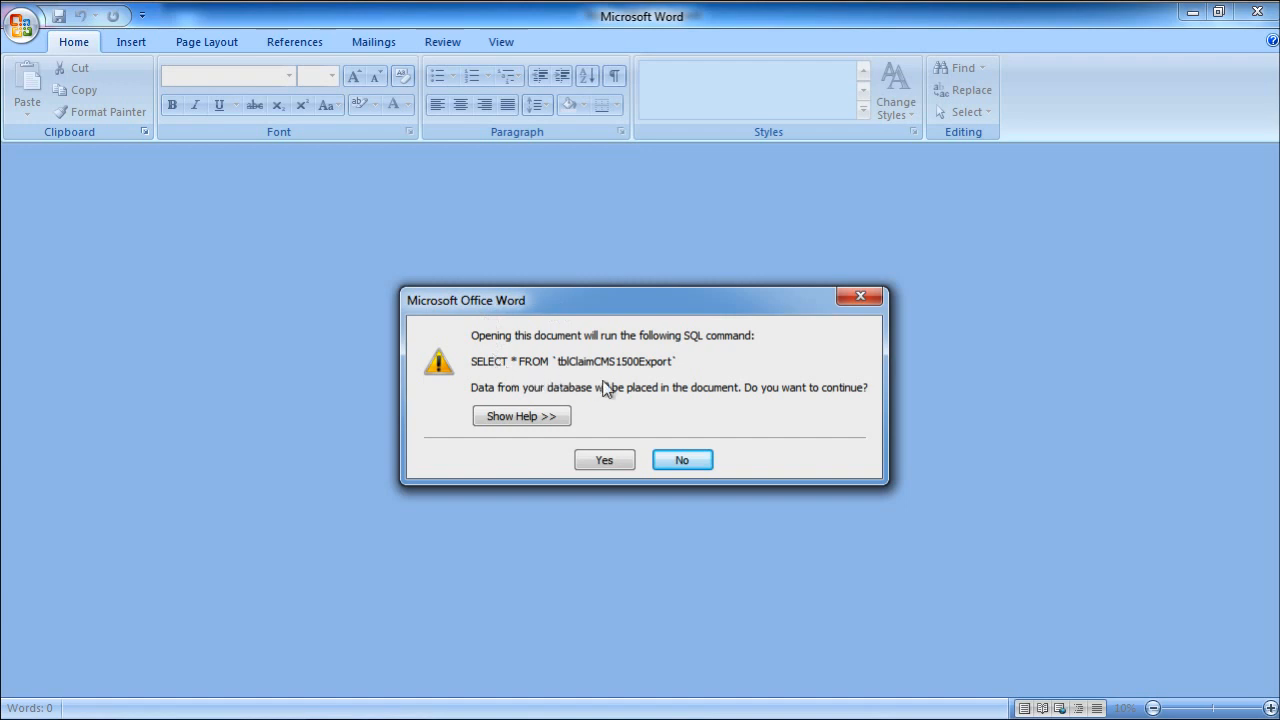
left_click(604, 460)
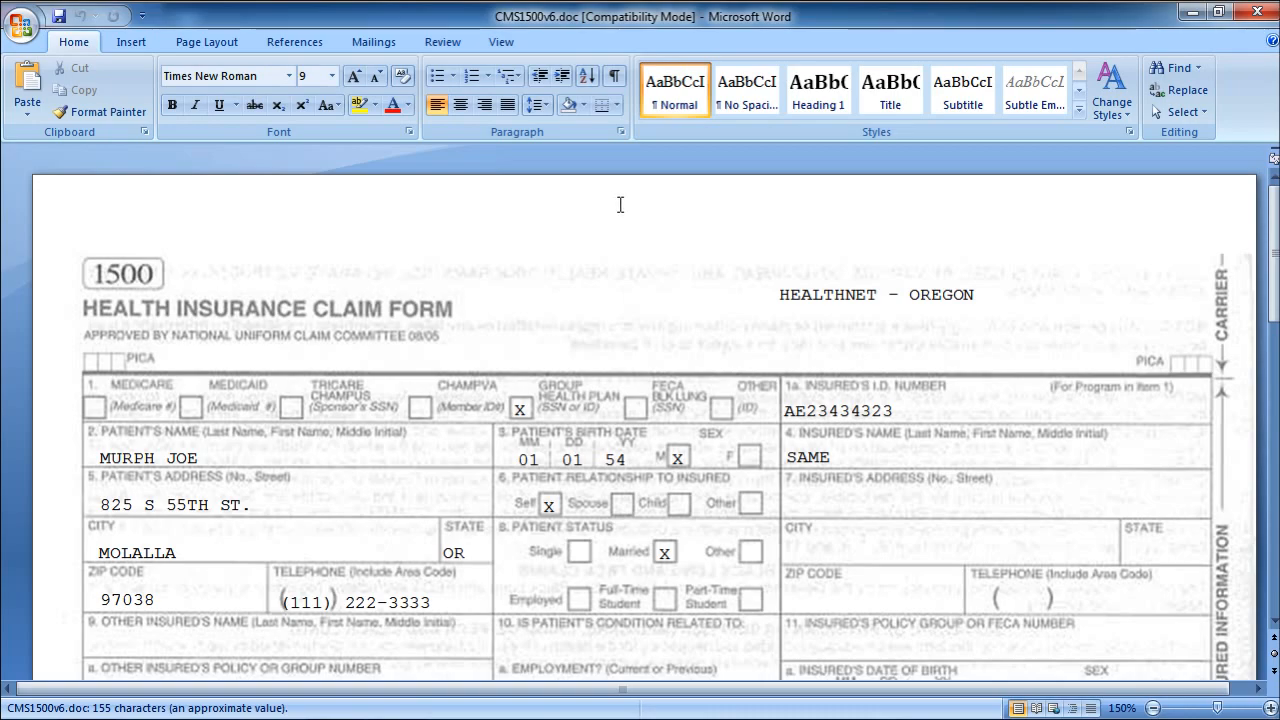
scroll(620, 204, "down", 5)
scroll(620, 204, "down", 5)
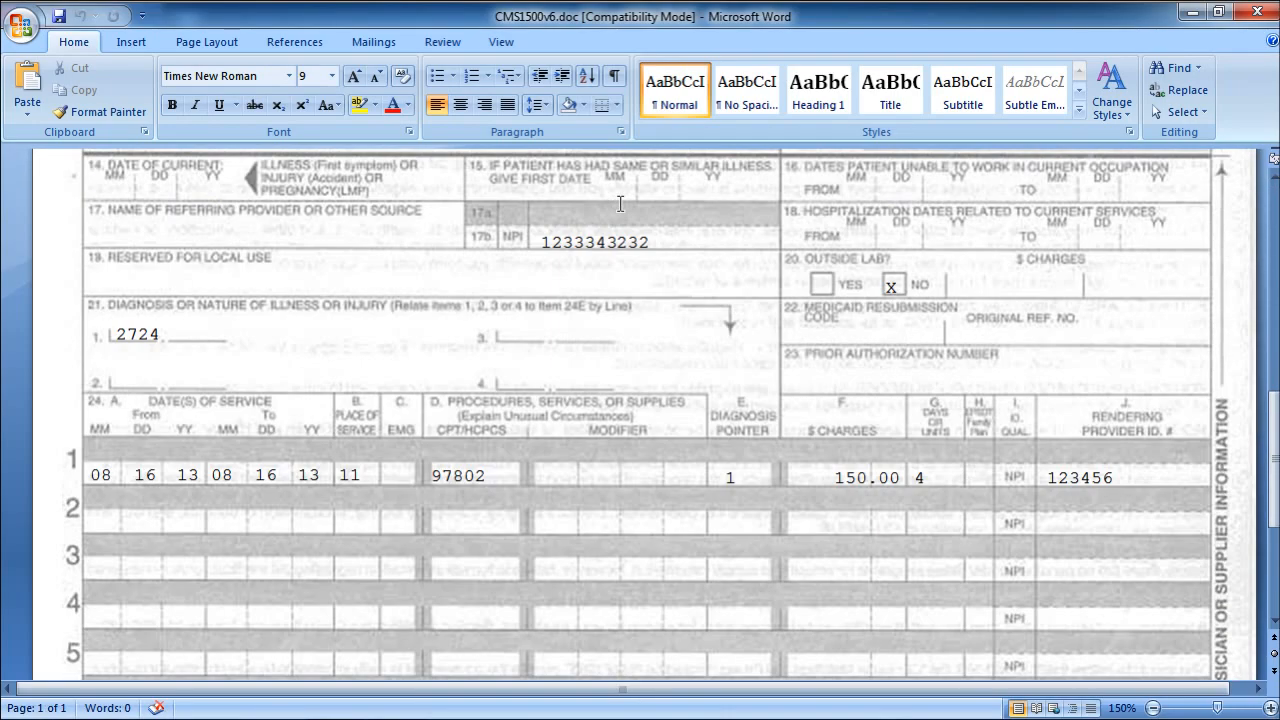
scroll(620, 204, "up", 12)
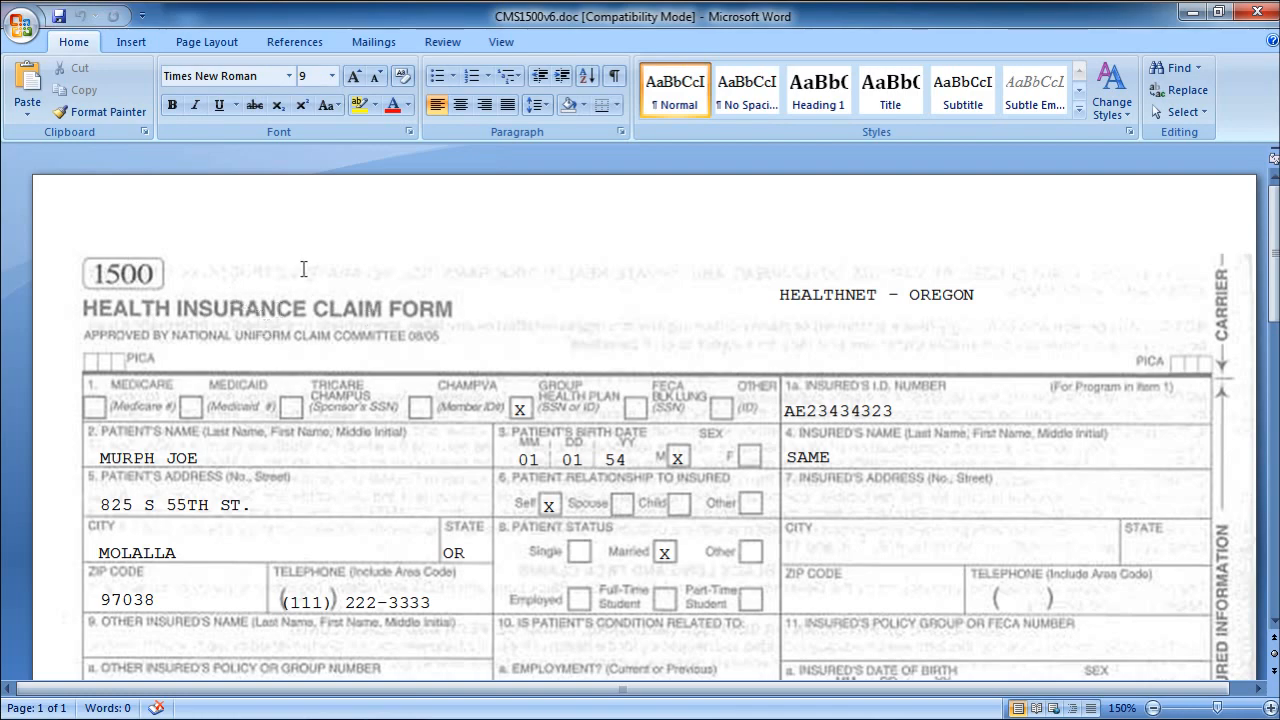
Turn off the display of hidden text in the Word options so only the claim data shows
left_click(22, 22)
left_click(288, 504)
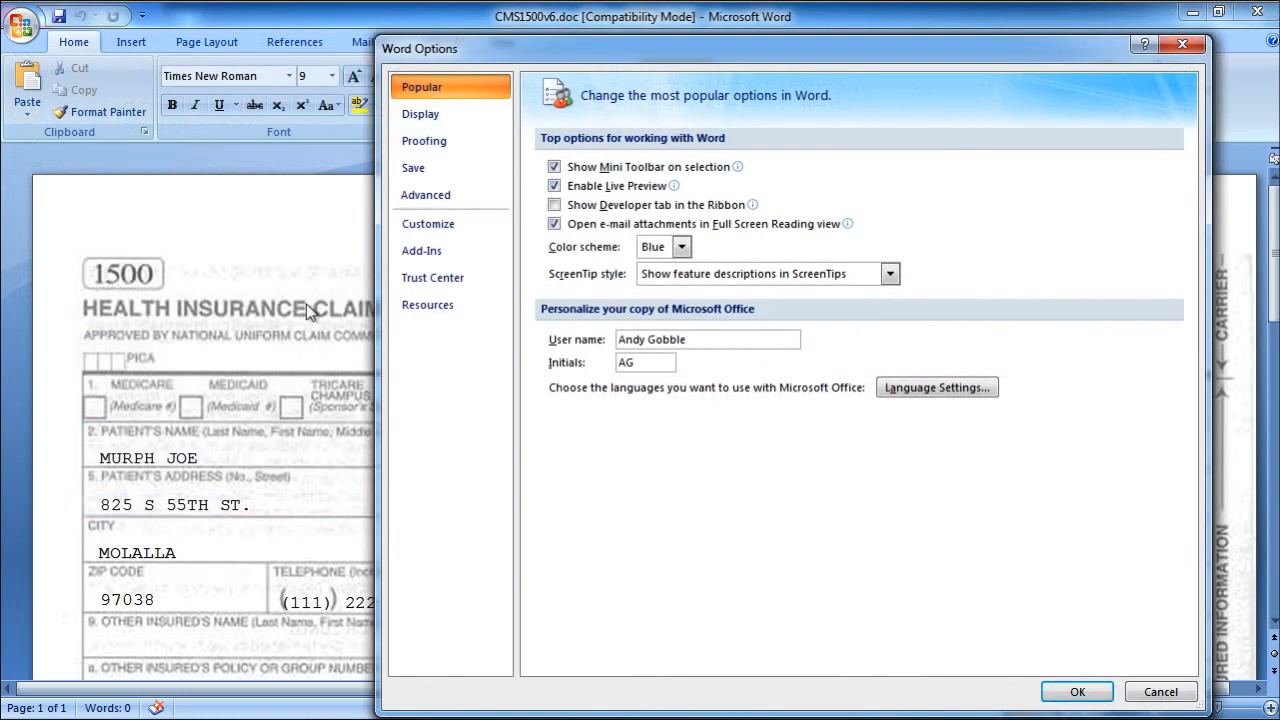
left_click(467, 197)
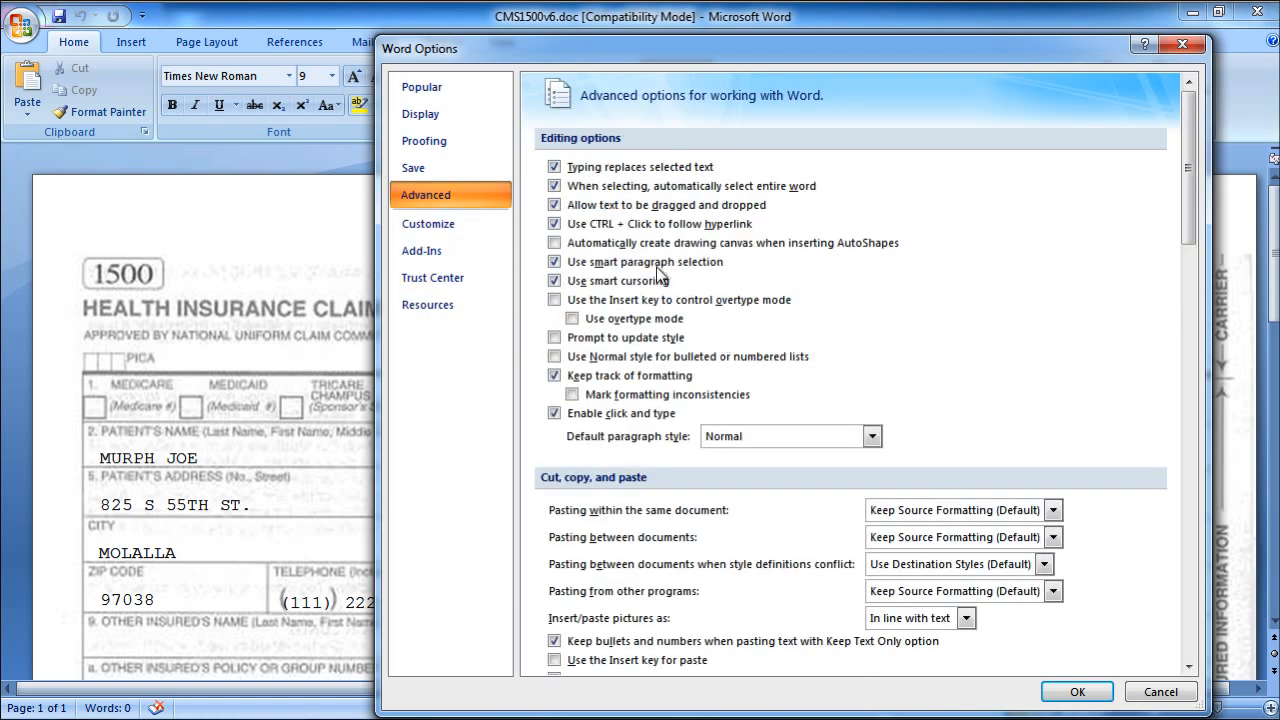
left_click(455, 112)
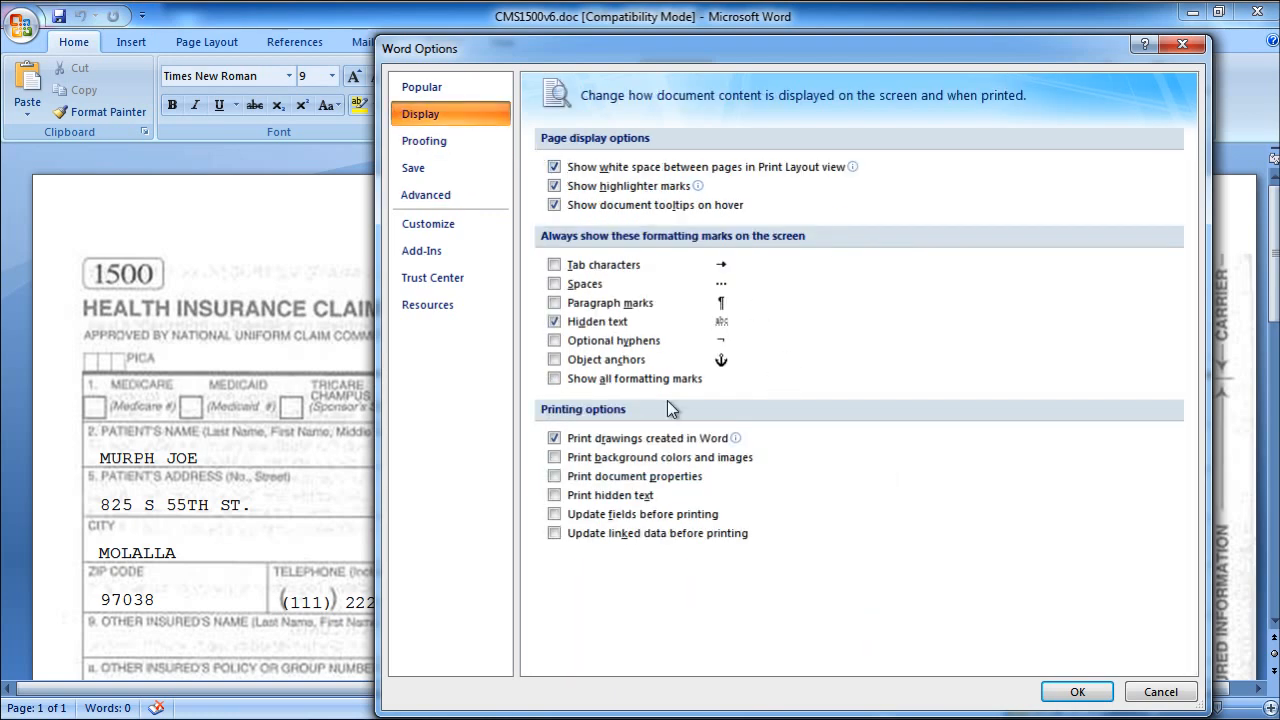
left_click(566, 323)
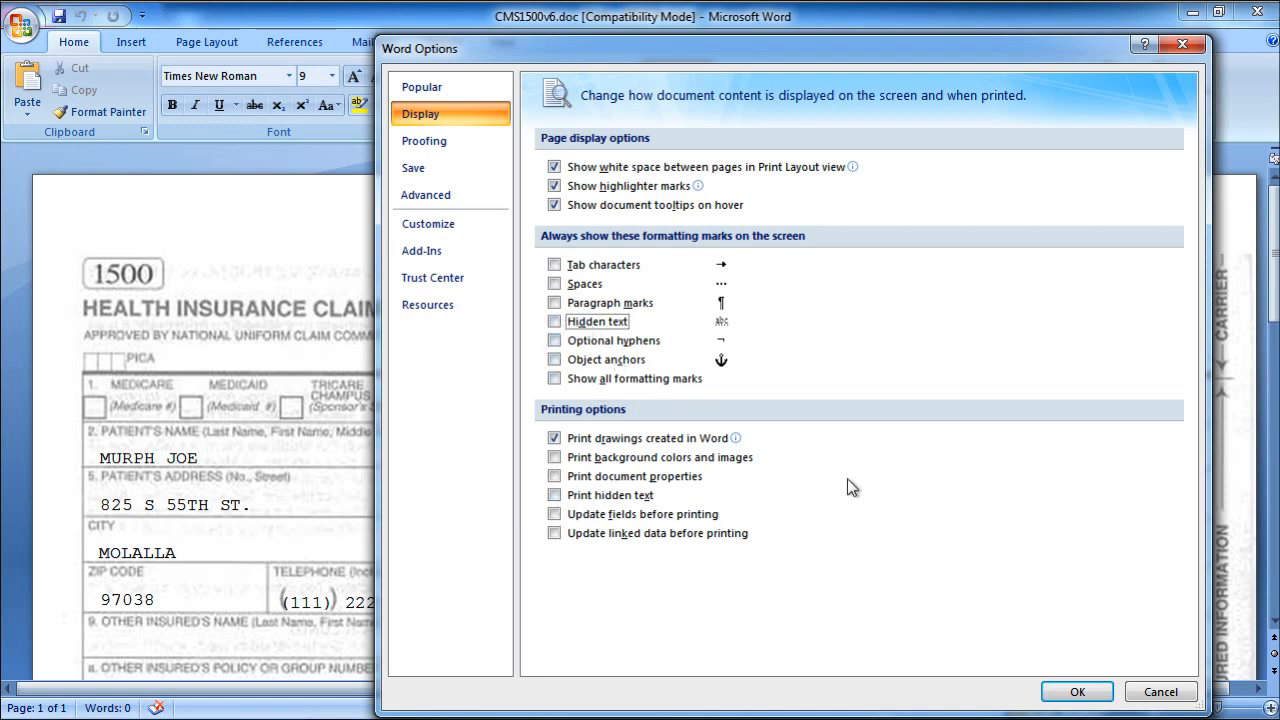
left_click(1079, 691)
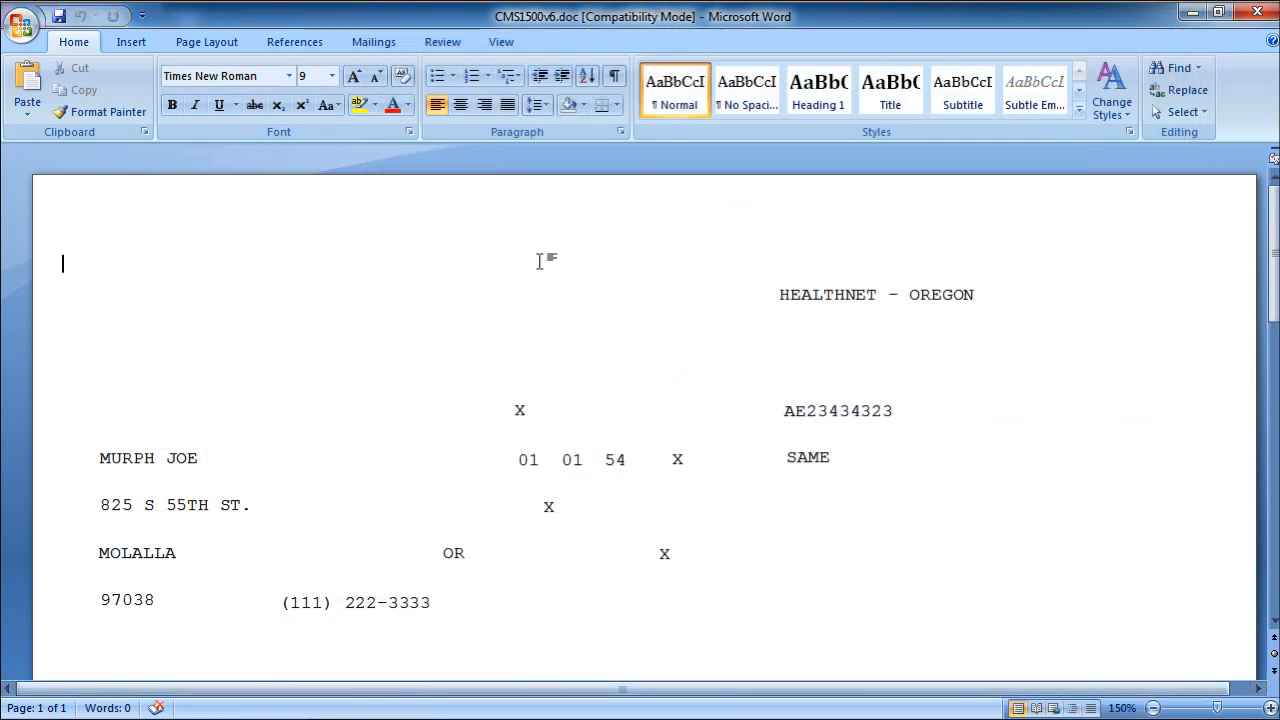
Examine the placement of the claim data over the whole page without the form background, and close the document
scroll(537, 275, "down", 10)
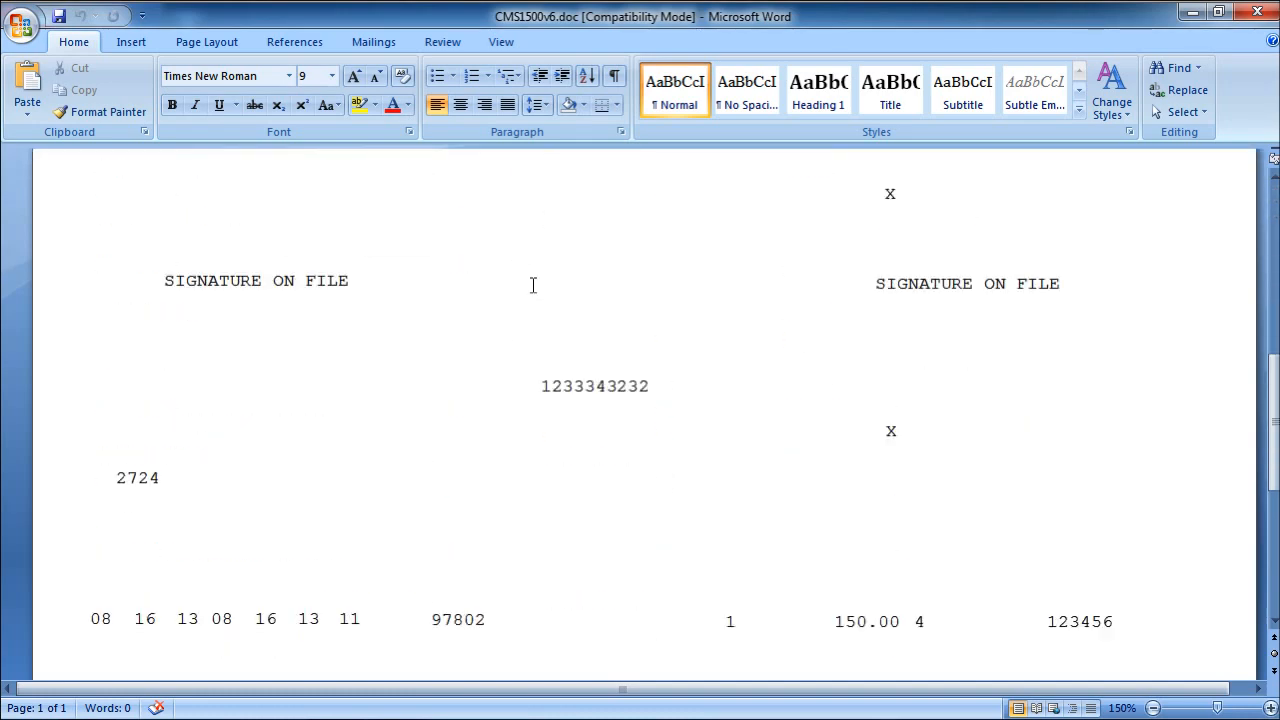
scroll(533, 285, "down", 7)
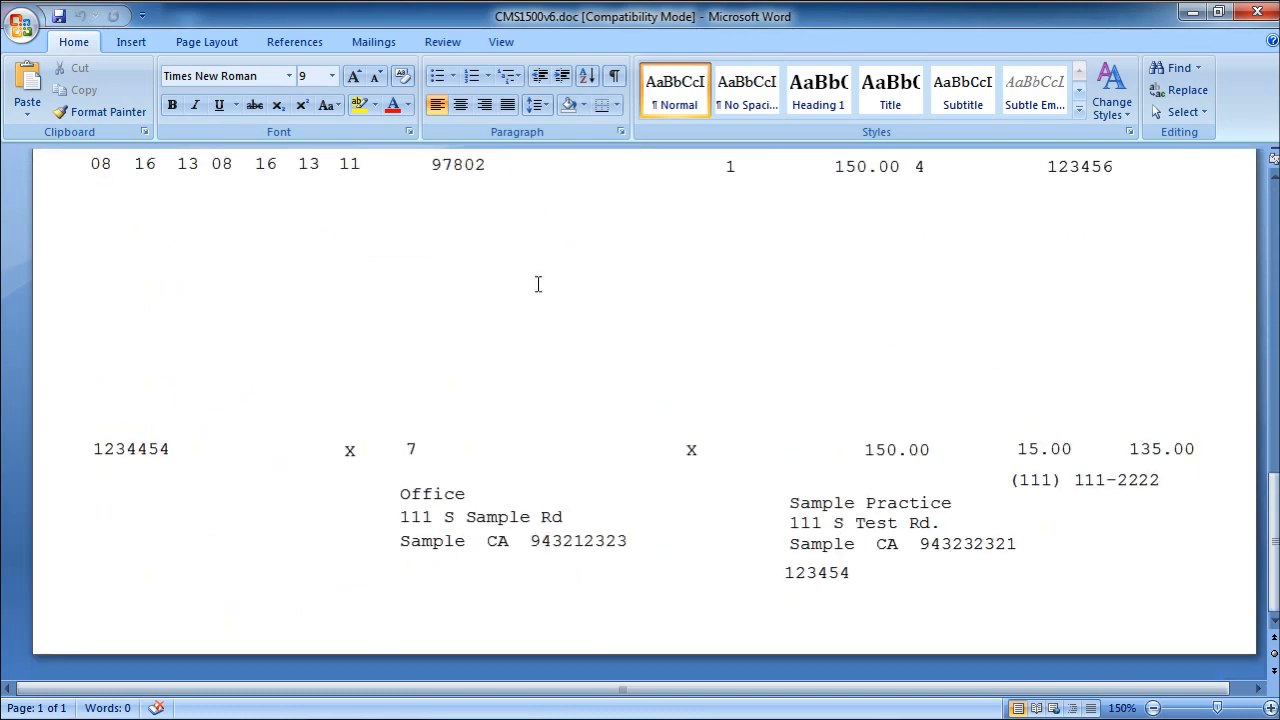
scroll(533, 285, "up", 17)
scroll(535, 283, "up", 2)
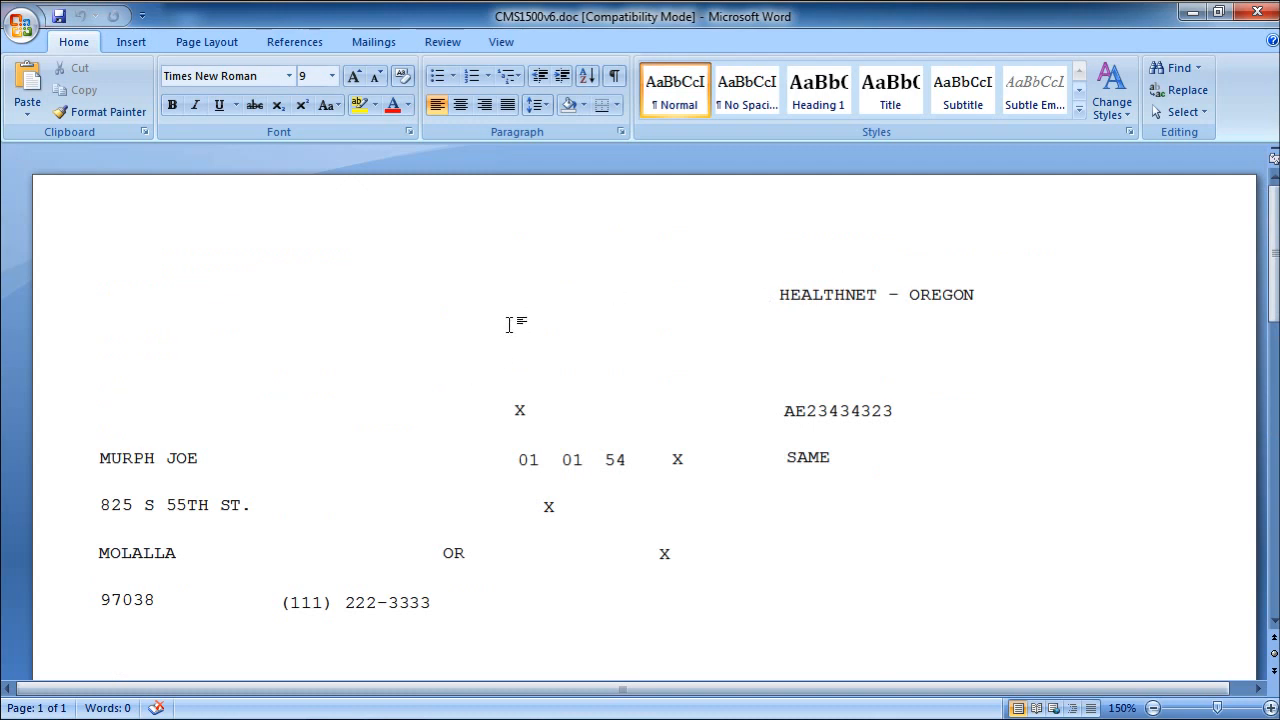
scroll(510, 324, "down", 15)
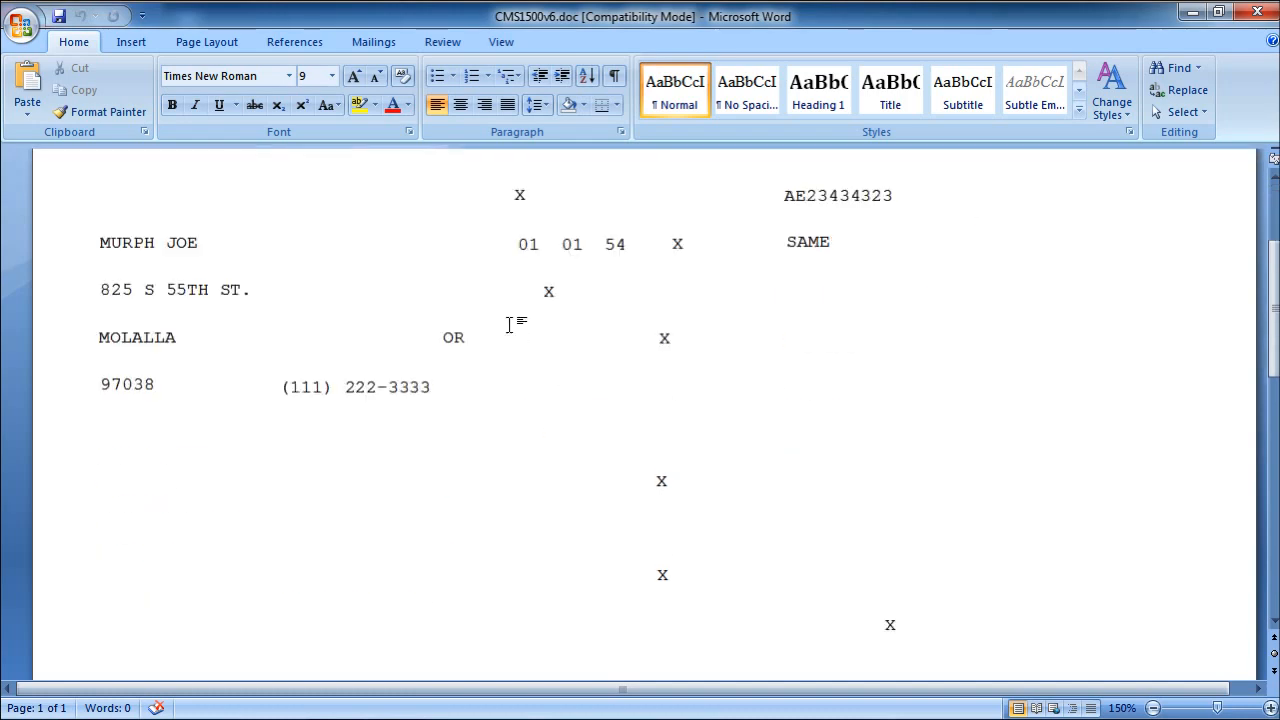
scroll(510, 330, "down", 3)
scroll(509, 323, "up", 15)
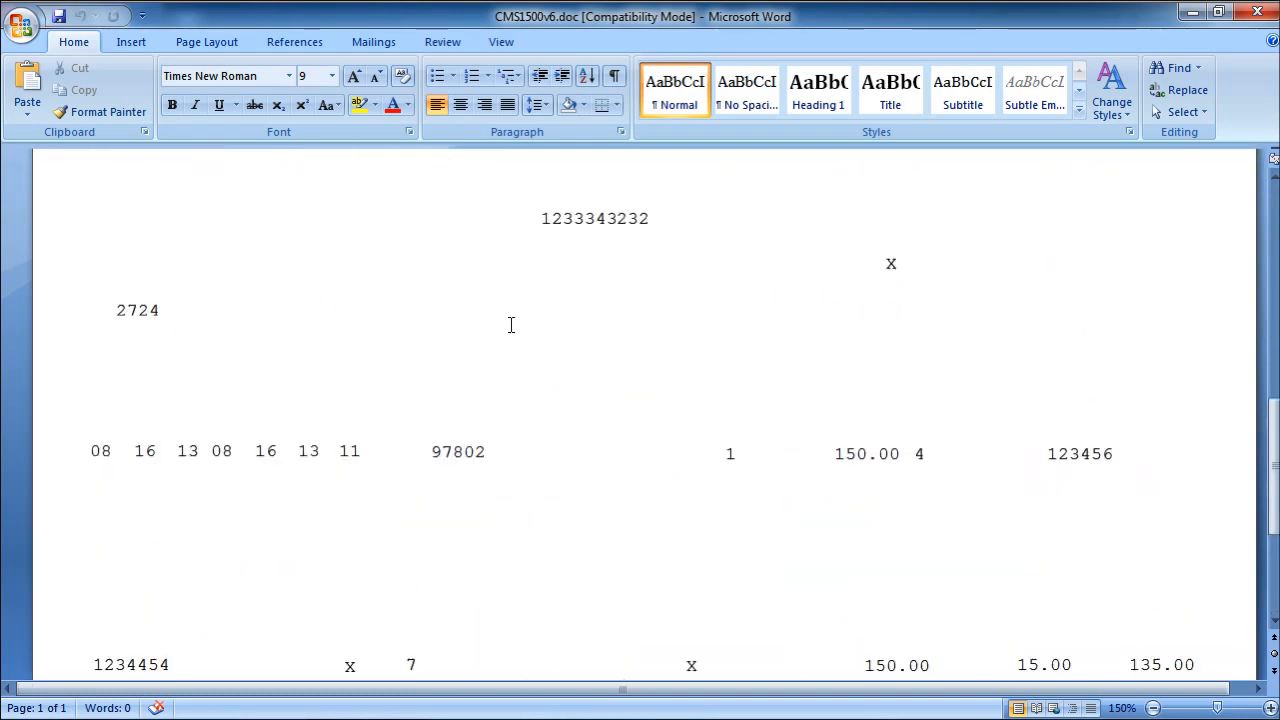
scroll(504, 334, "up", 3)
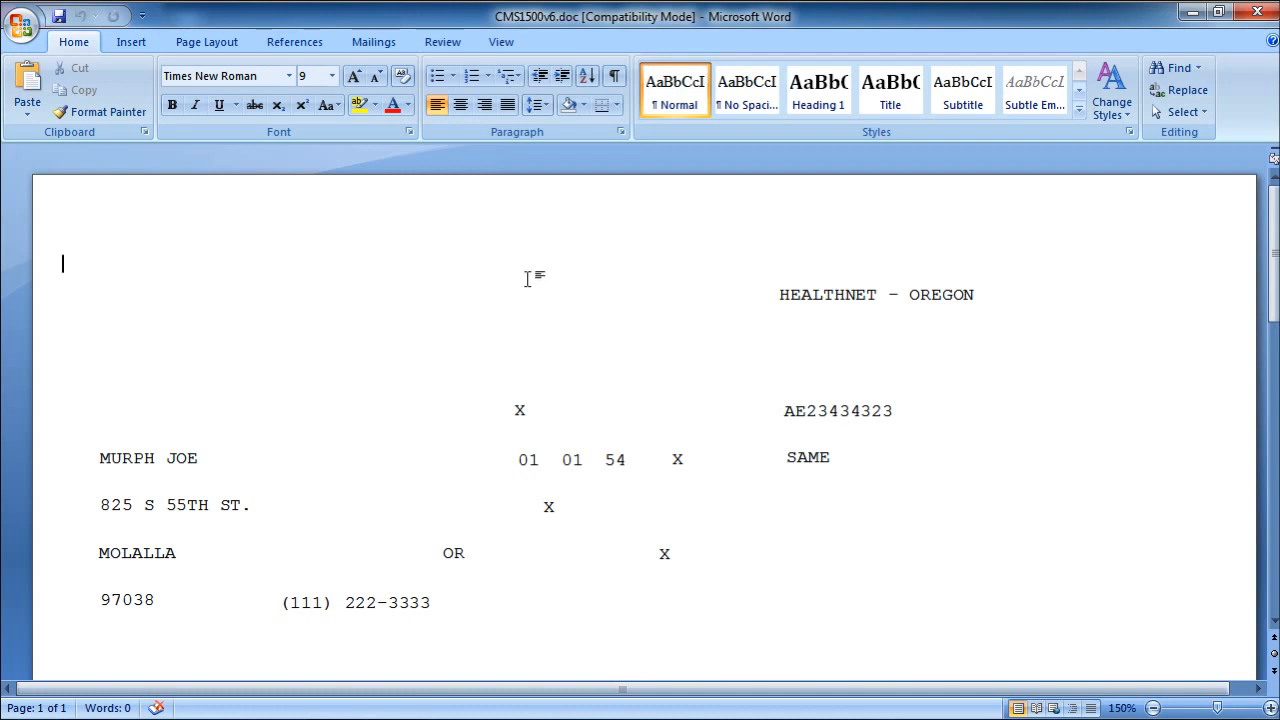
left_click(1256, 16)
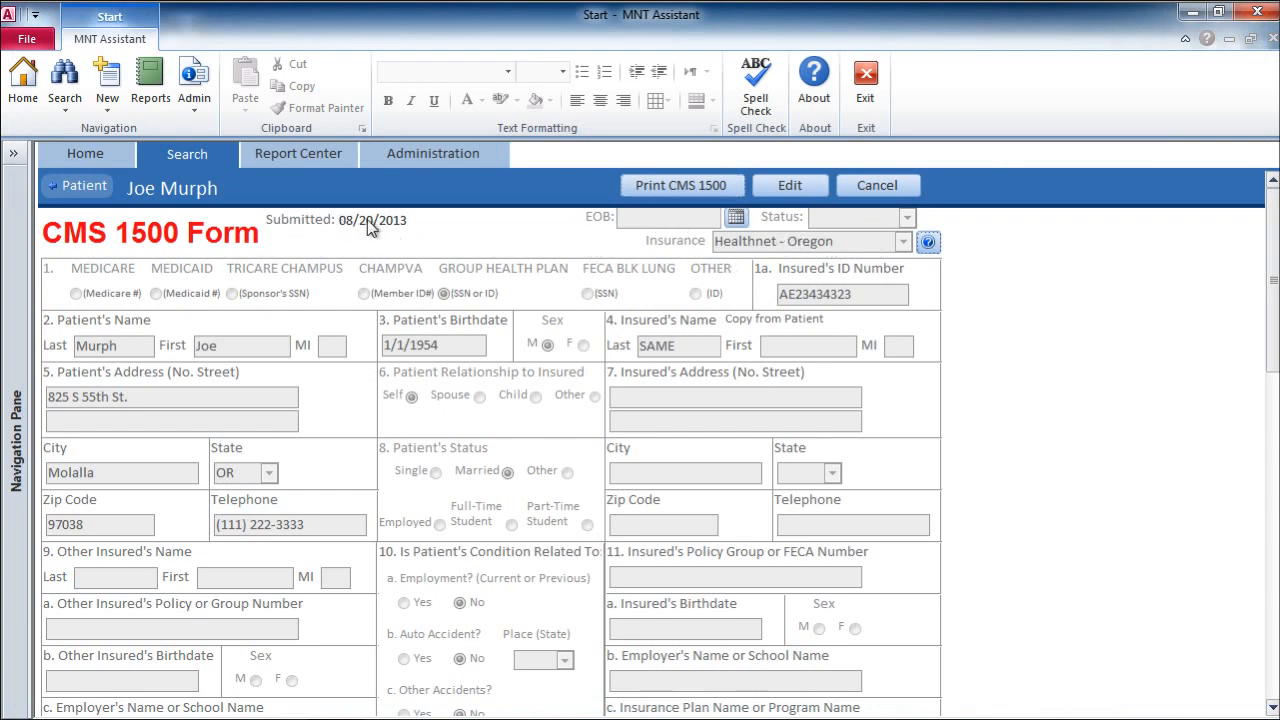
Search all claims by the submitted date 8/20/2013 and mark the matching claim for re-submission
left_click(190, 155)
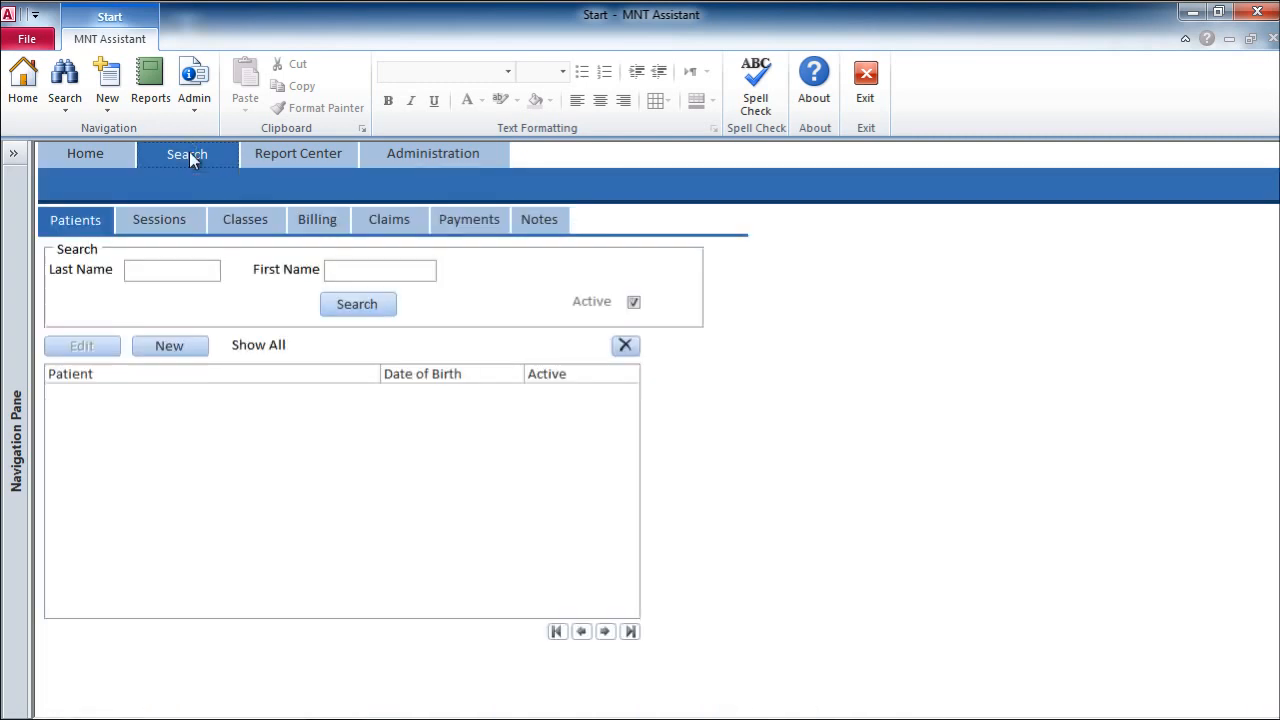
left_click(374, 219)
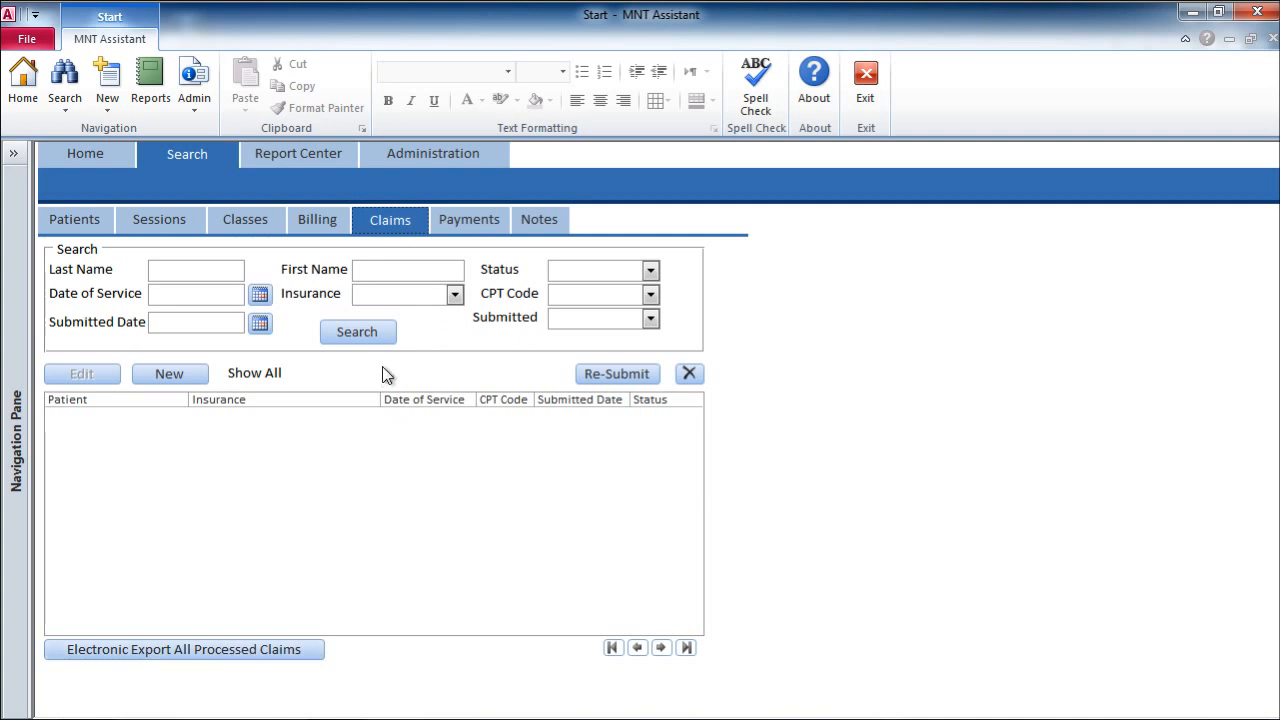
left_click(260, 324)
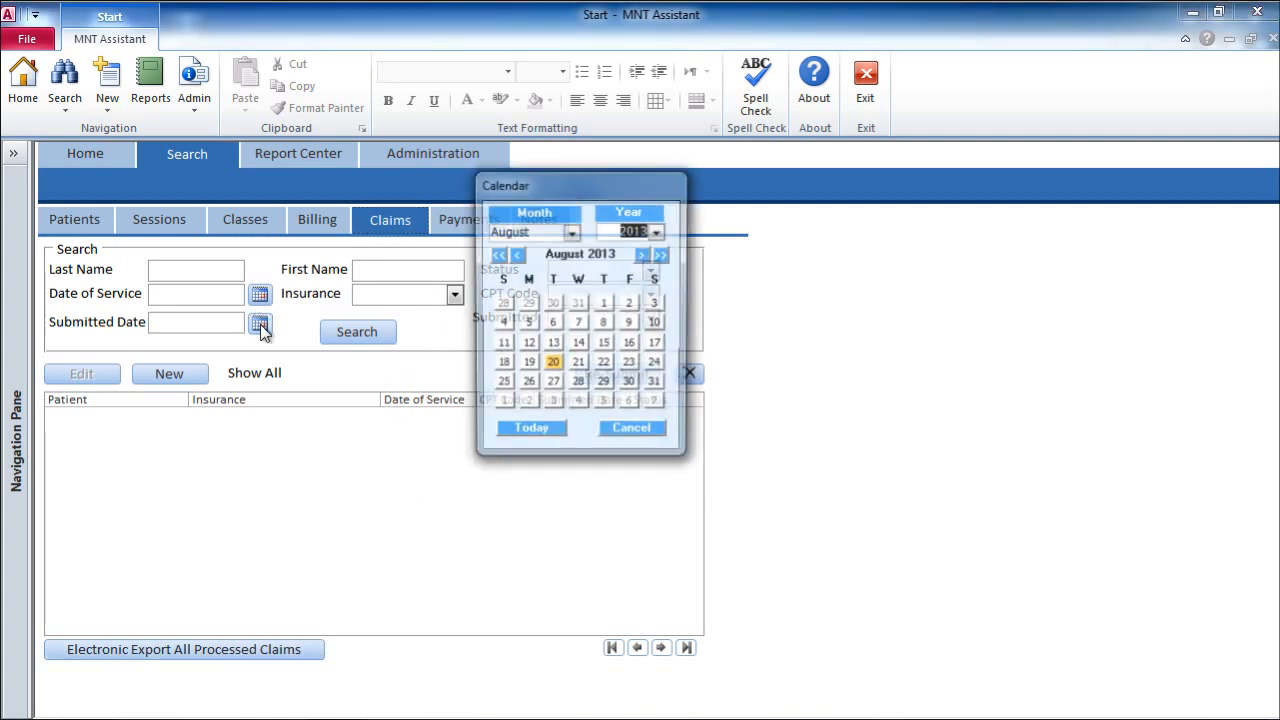
left_click(555, 362)
left_click(360, 332)
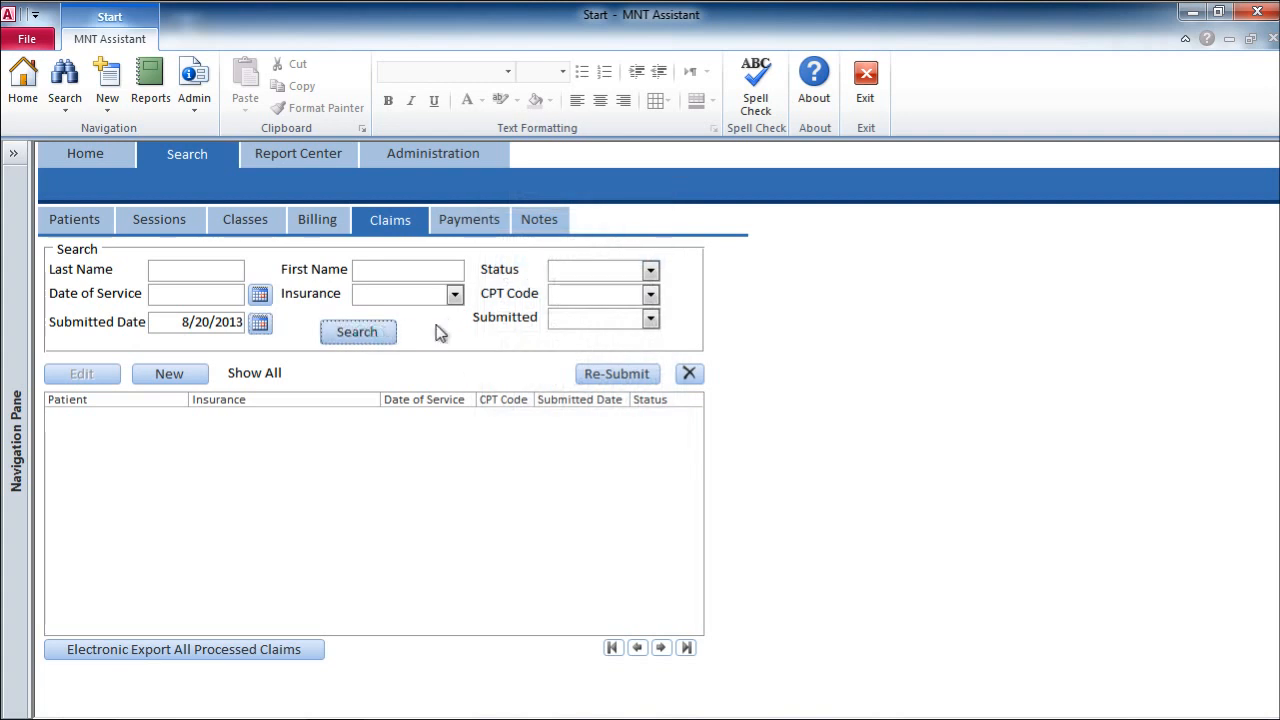
left_click(601, 375)
left_click(640, 429)
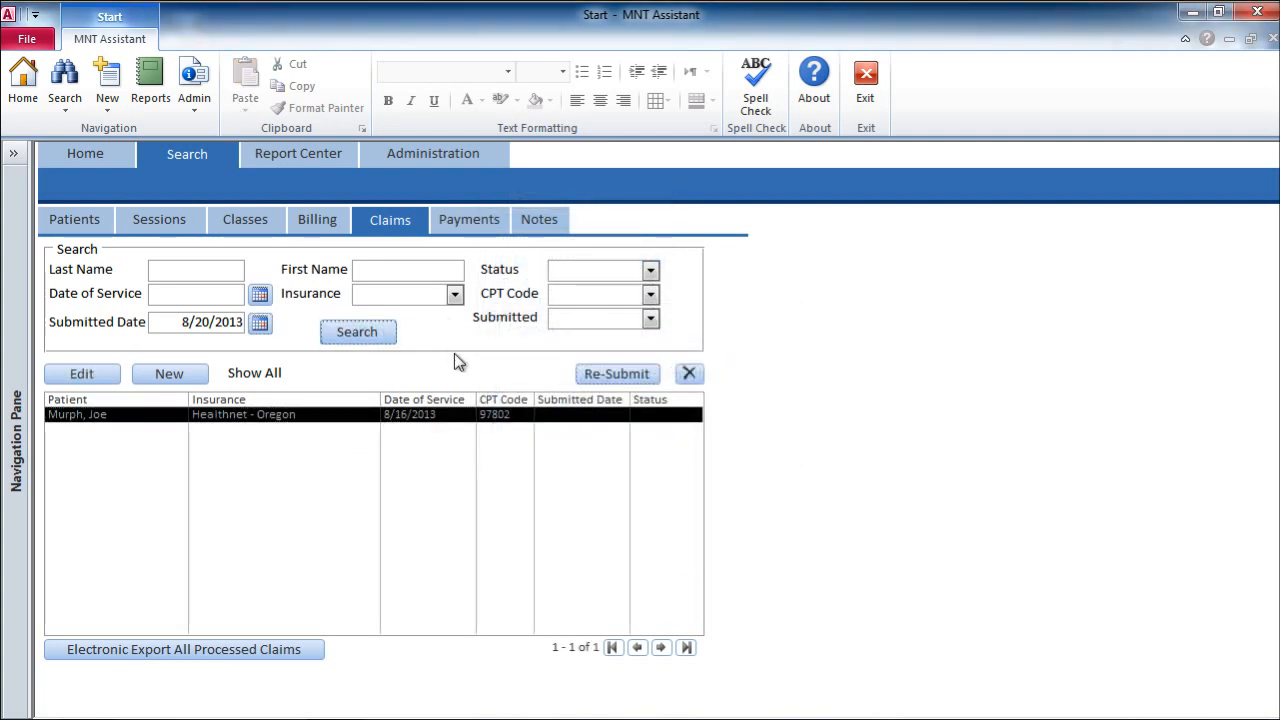
Export all processed claims electronically to a text file in C:\Apps
left_click(295, 658)
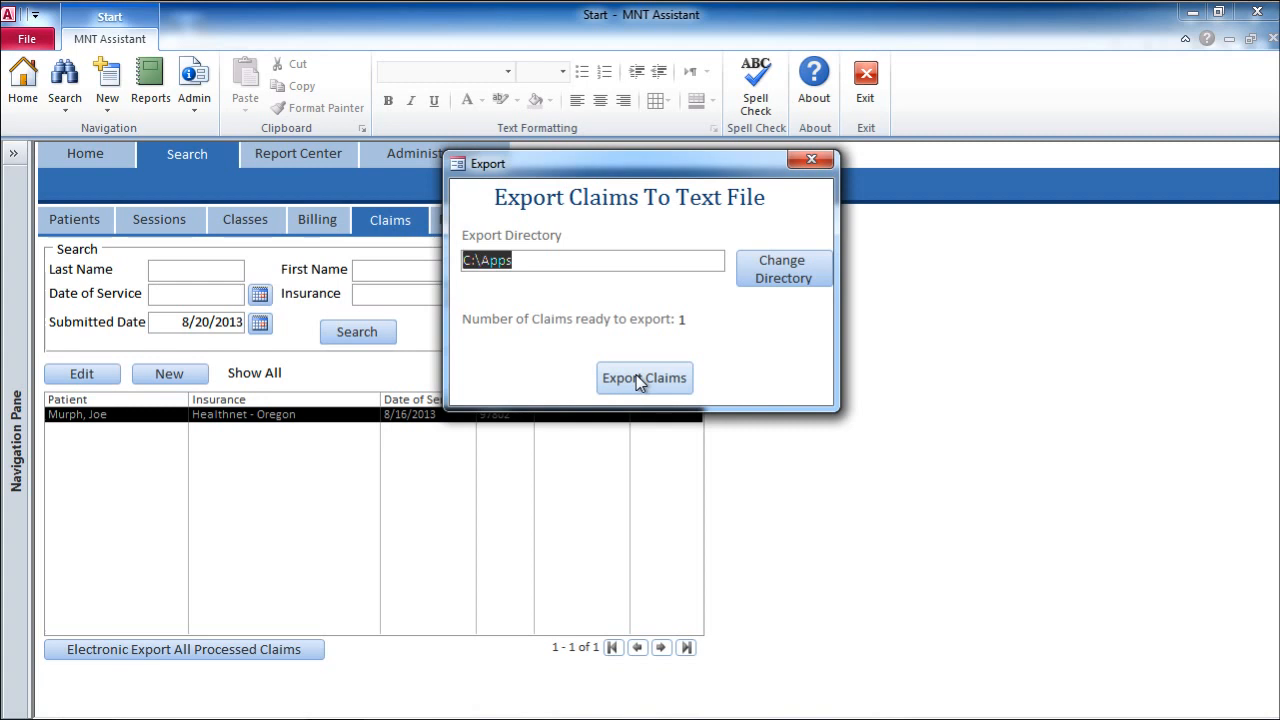
left_click(637, 376)
left_click(697, 430)
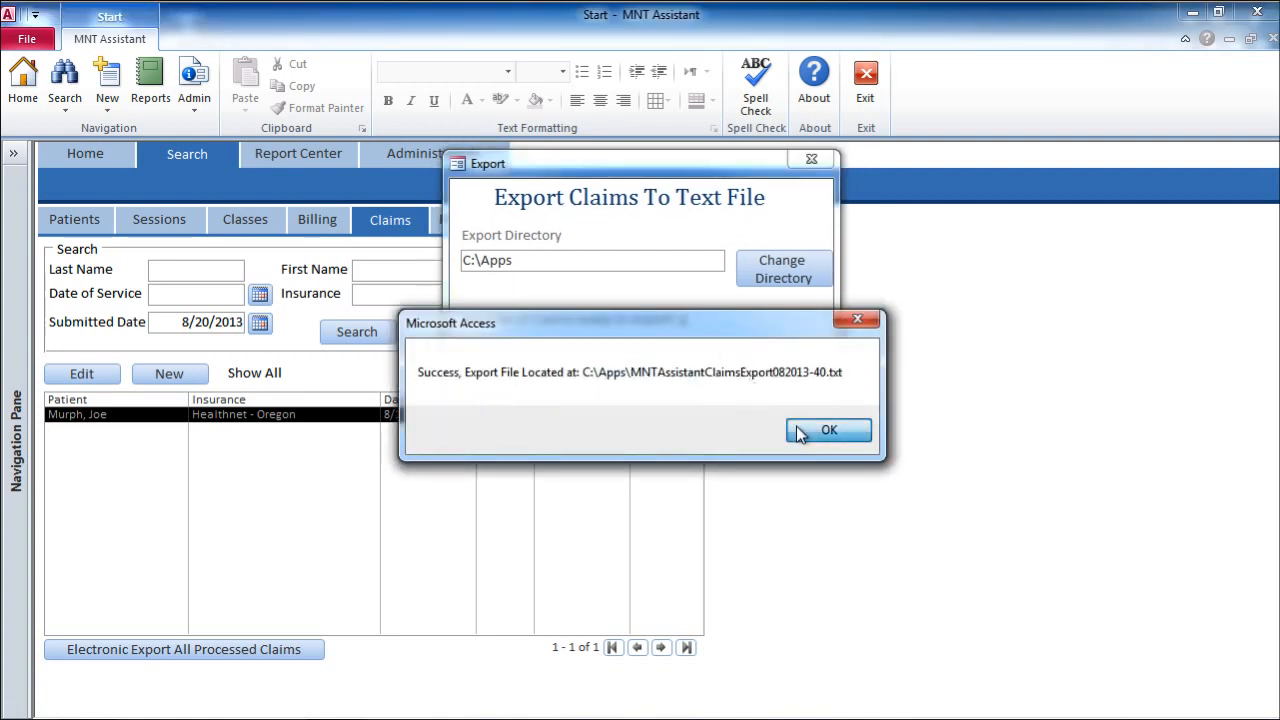
left_click(800, 430)
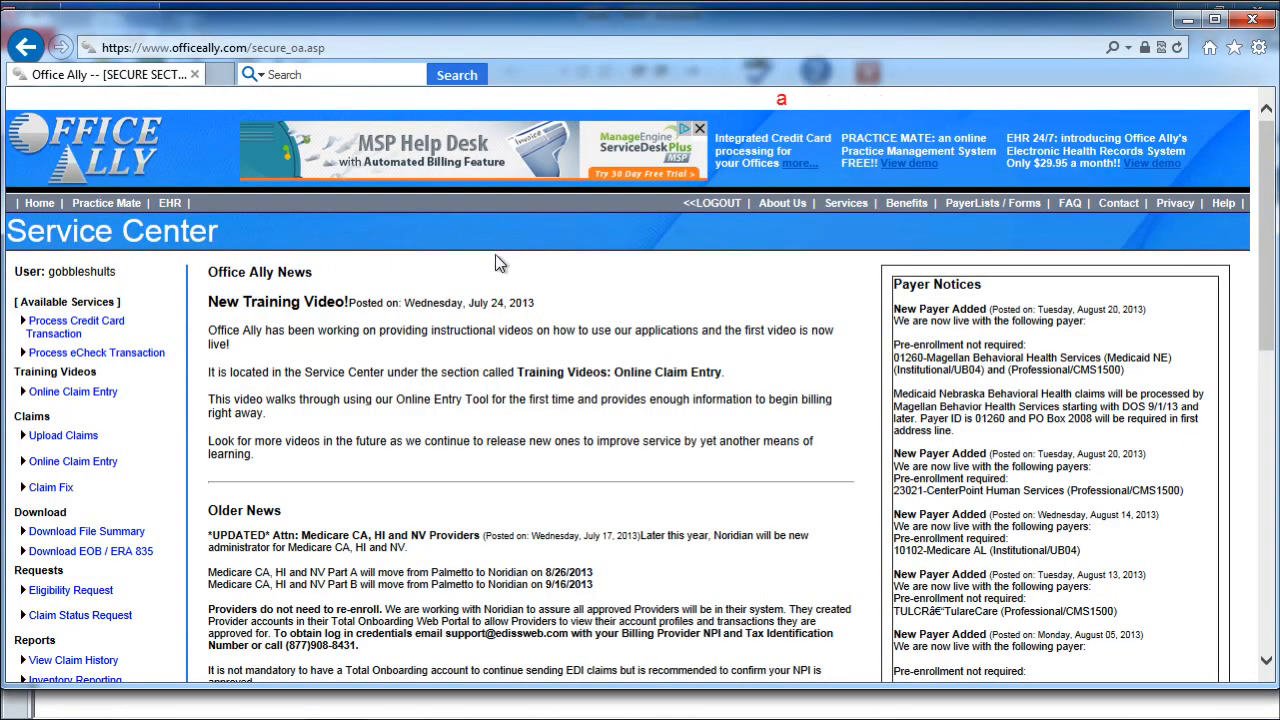
Switch to the Office Ally website, open the HCFA claim upload page and dismiss the add-on installation offer
mouse_move(90, 440)
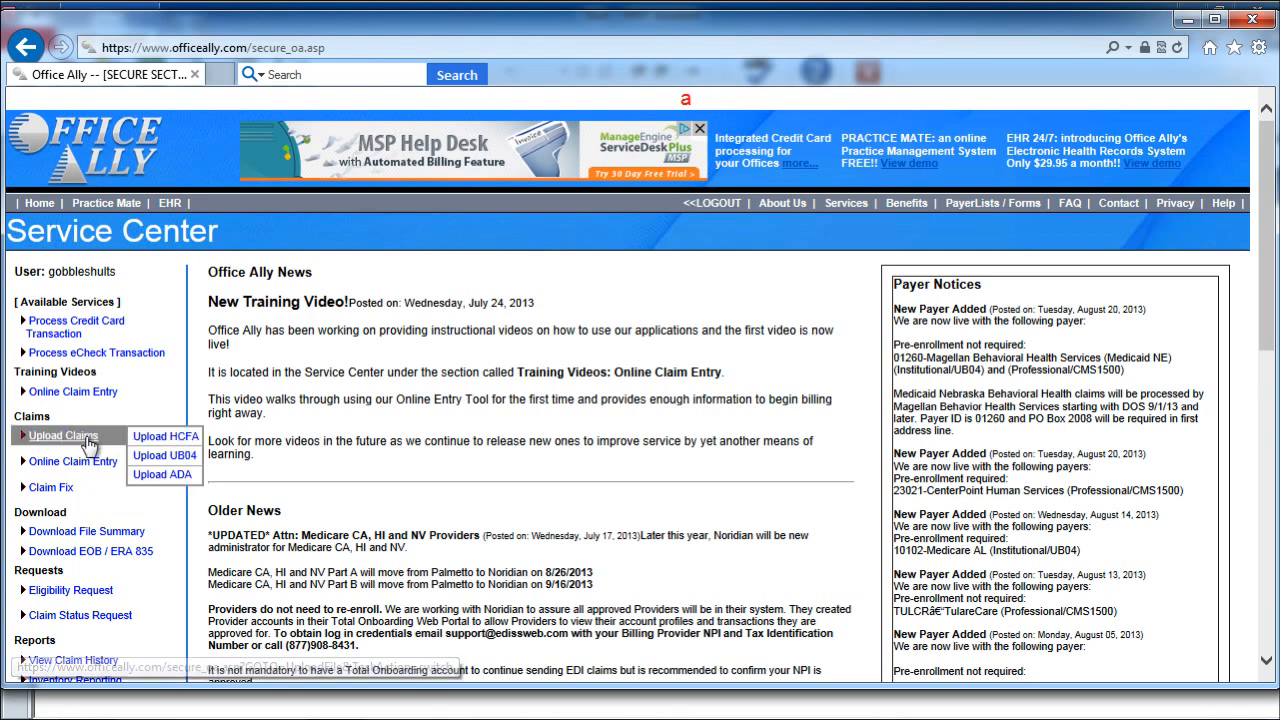
left_click(158, 443)
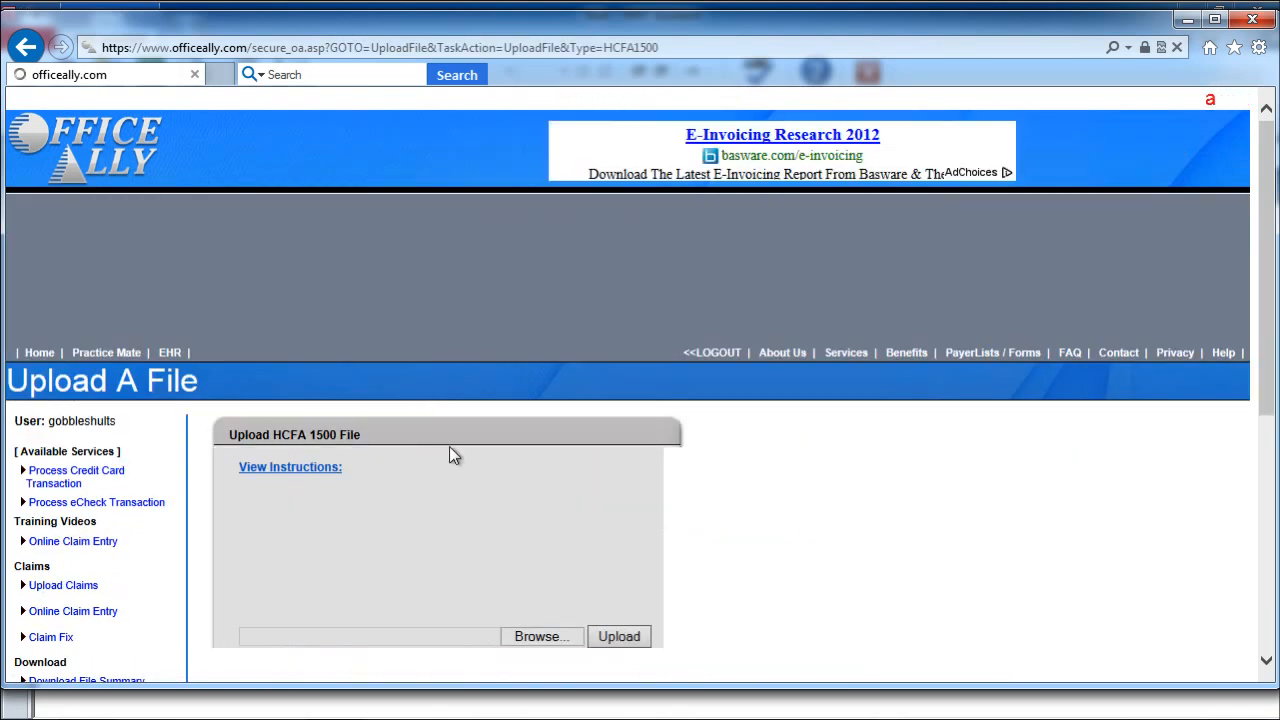
scroll(461, 471, "down", 3)
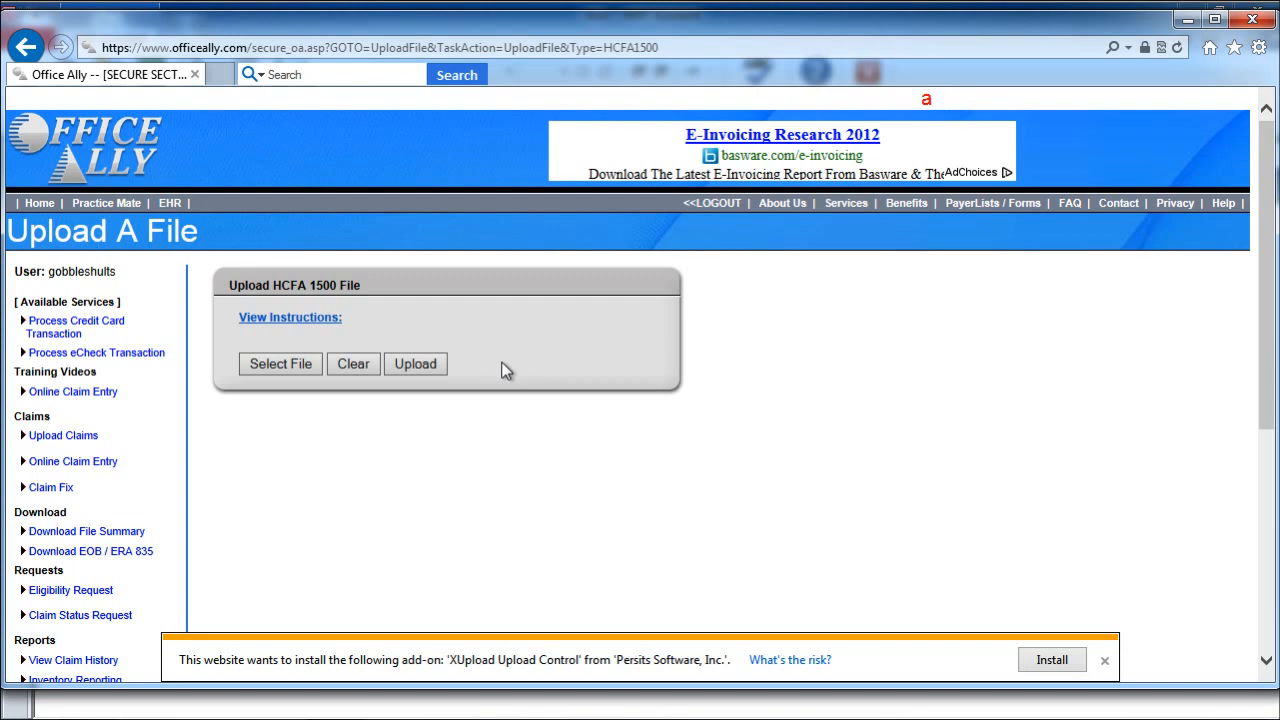
left_click(1104, 660)
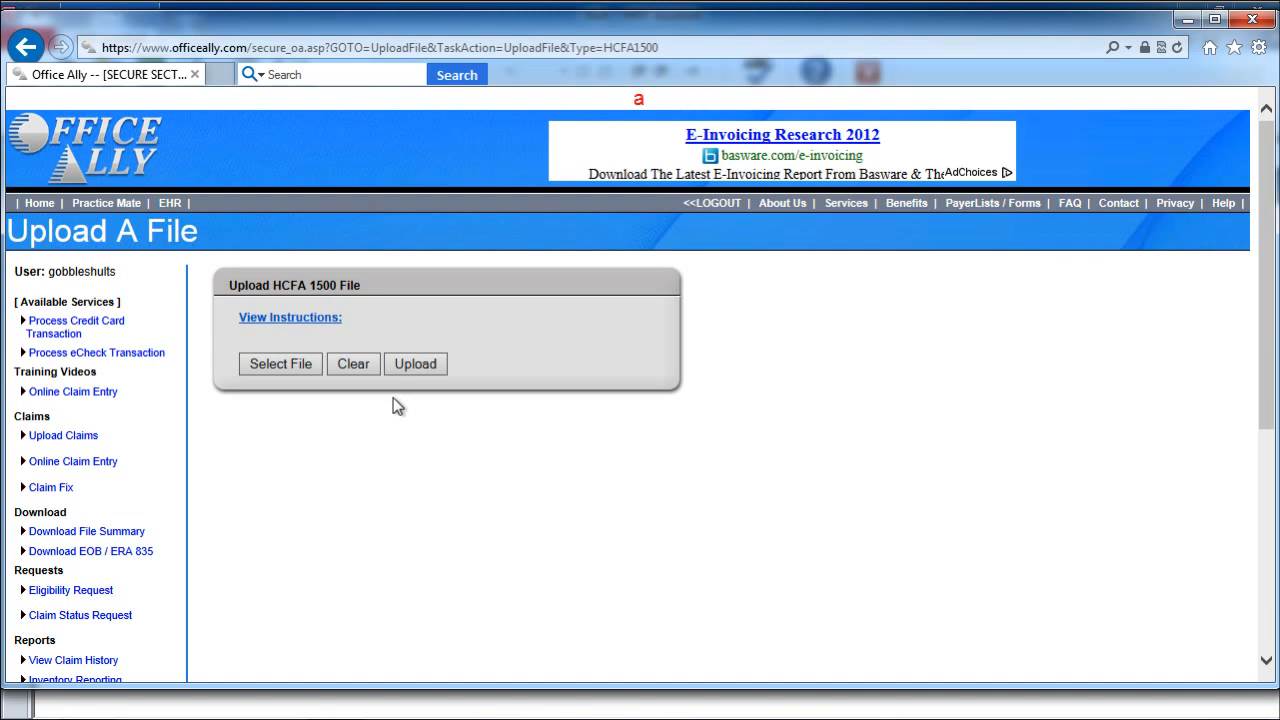
scroll(406, 466, "down", 3)
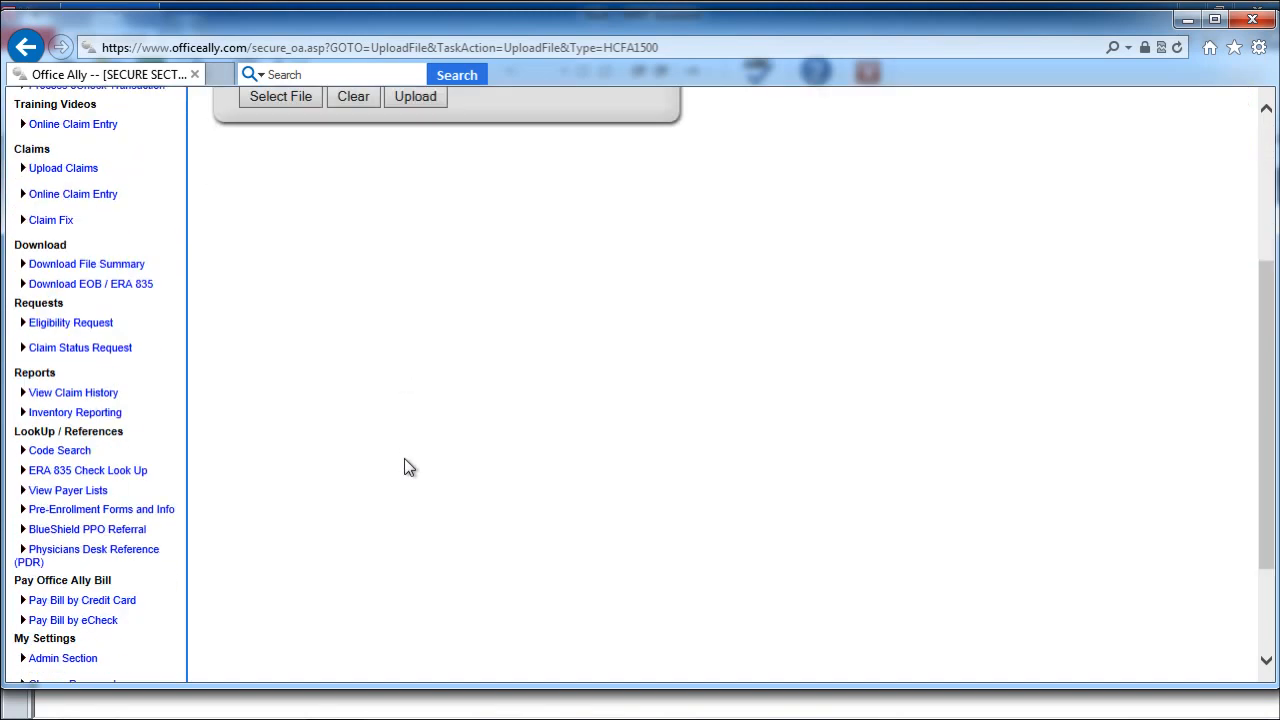
scroll(406, 466, "up", 2)
scroll(394, 464, "down", 1)
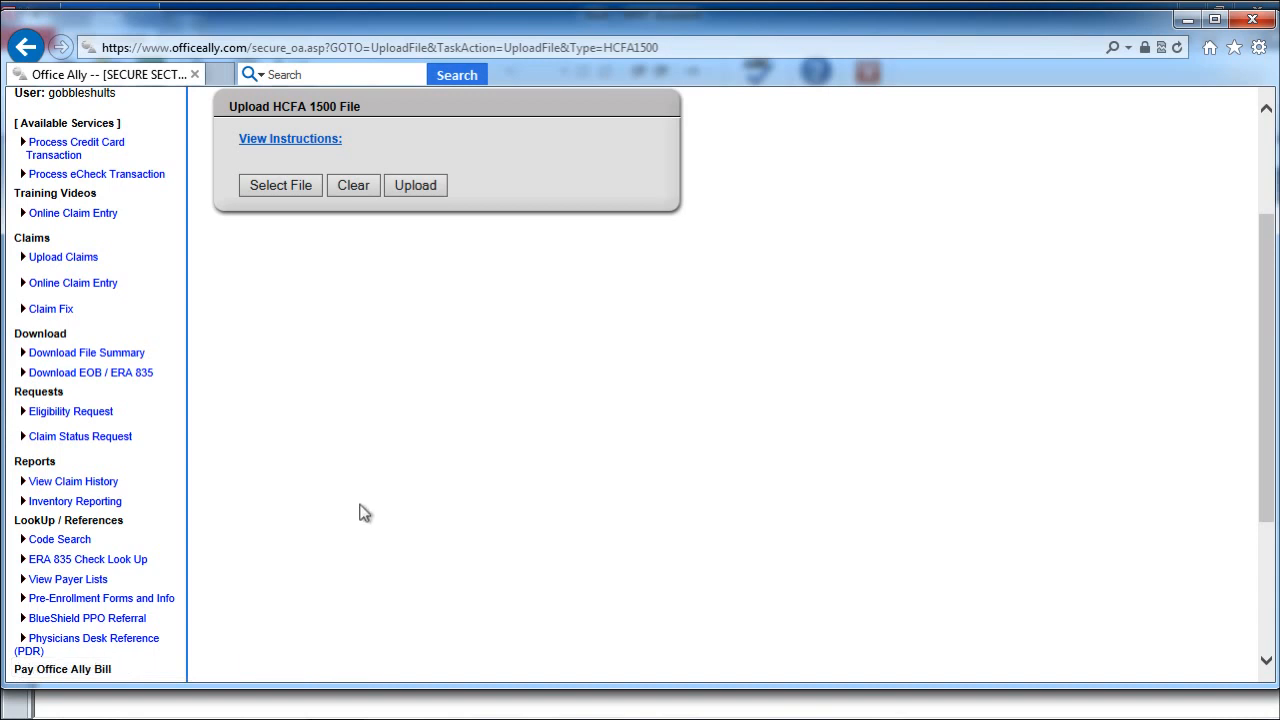
Switch back to MNT Assistant and start a new payment record of type Insurance with CIGNA as the payer
left_click(335, 718)
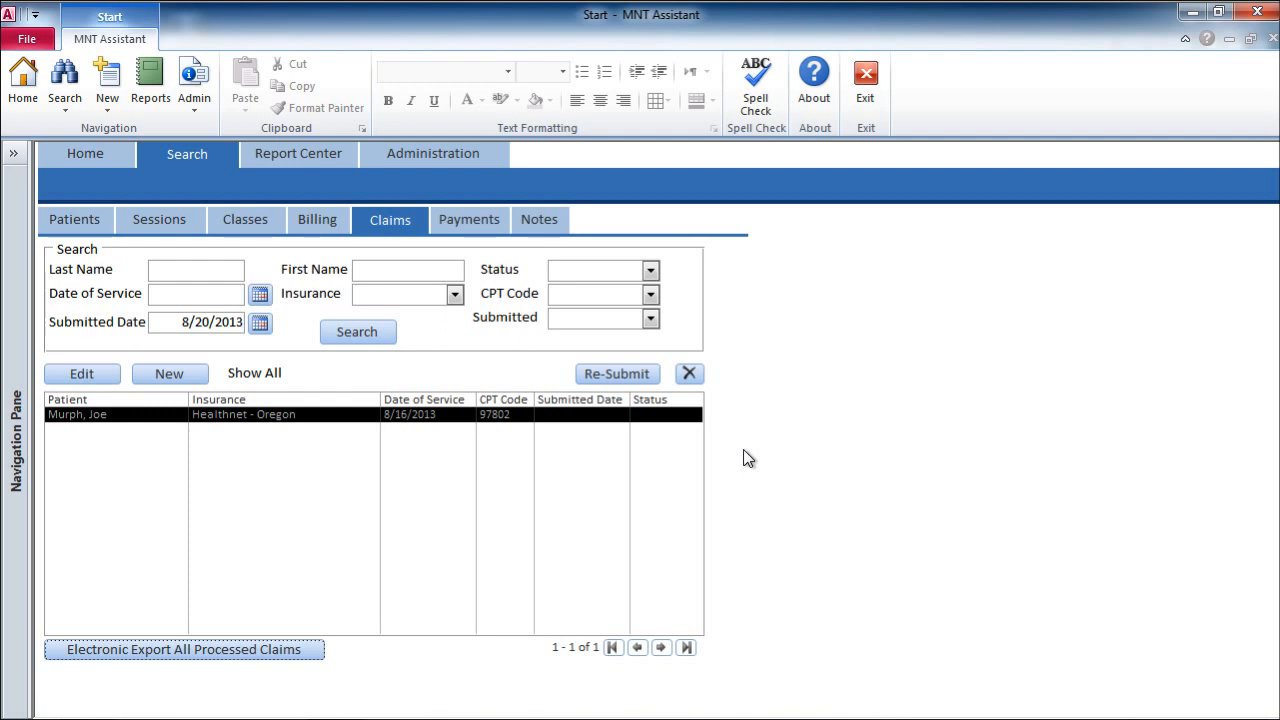
left_click(466, 229)
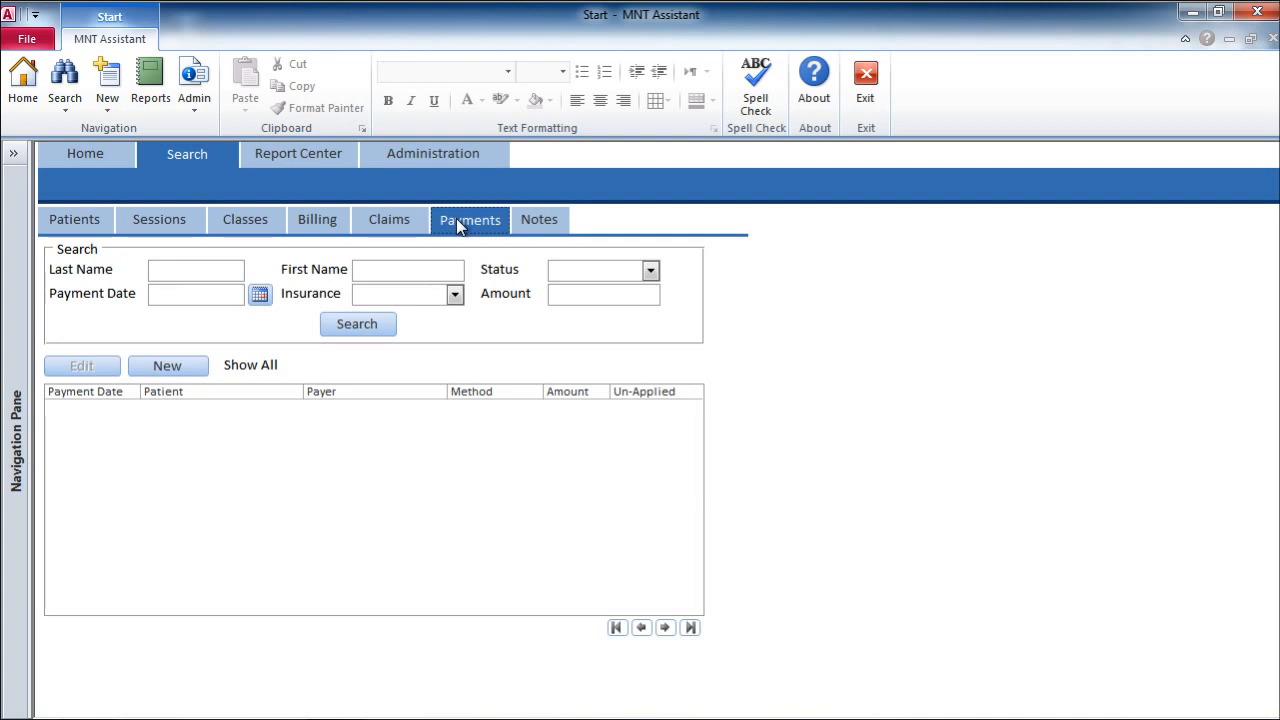
left_click(186, 368)
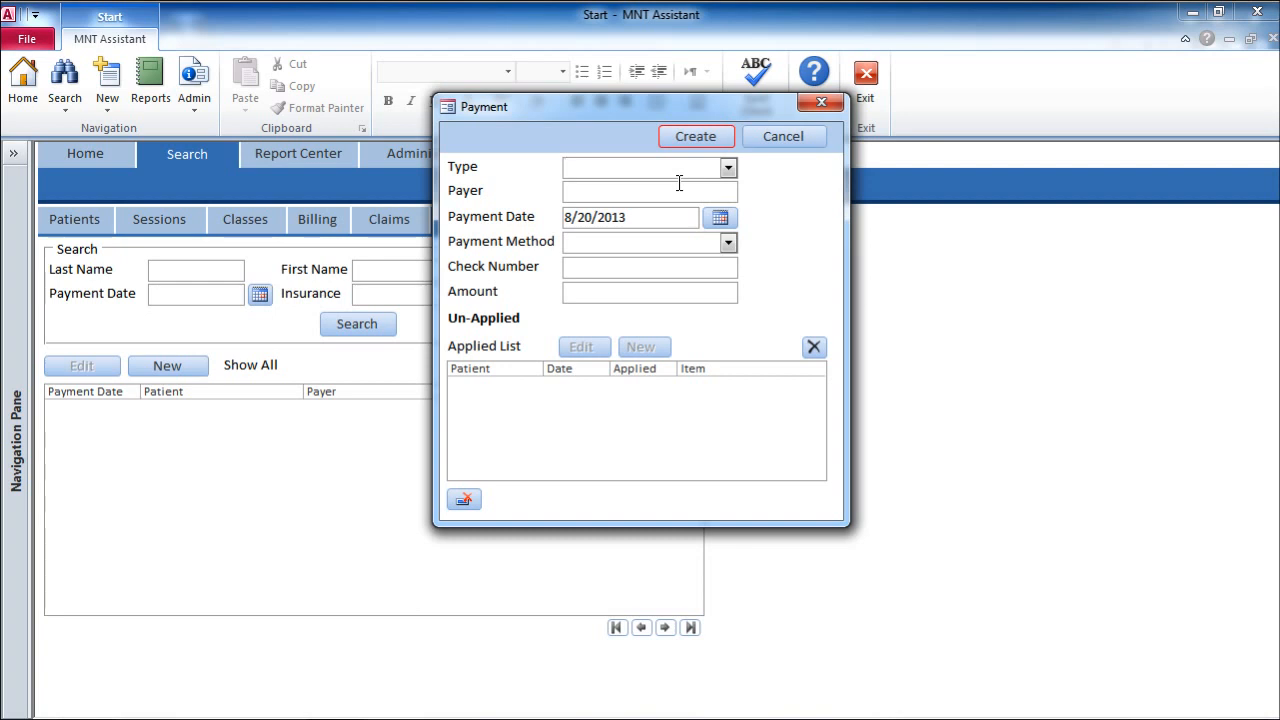
left_click(728, 168)
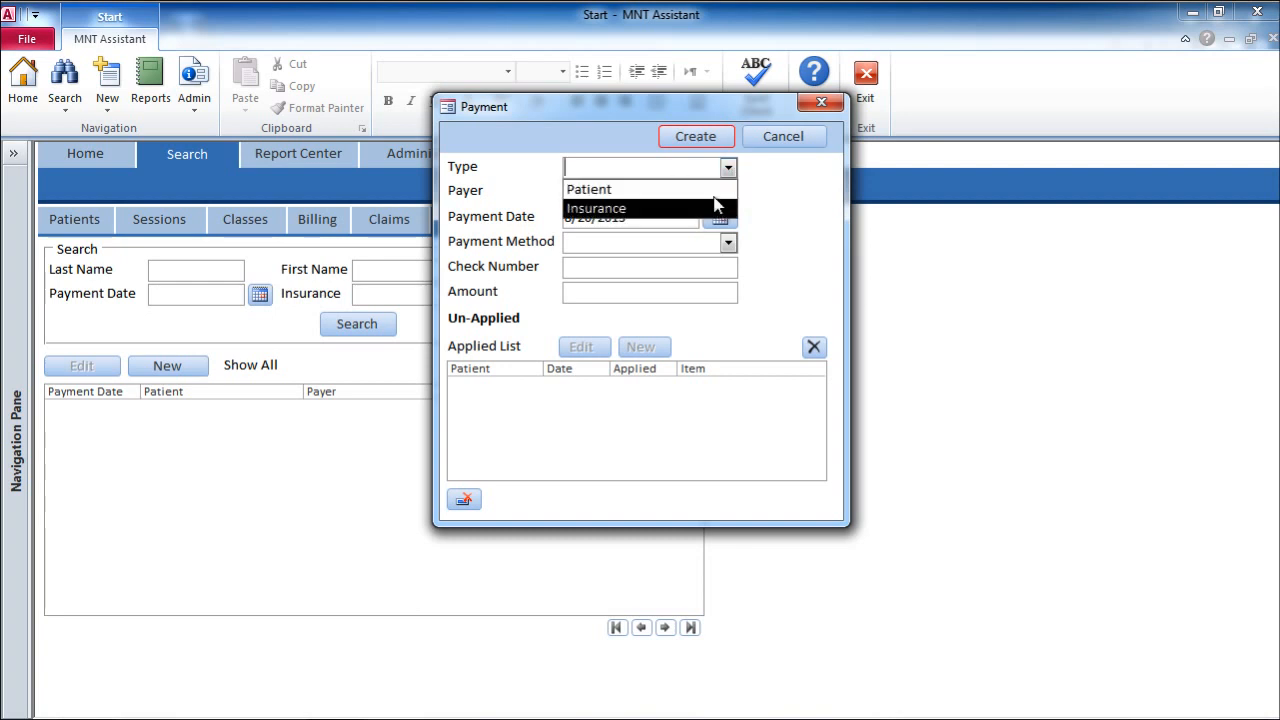
left_click(712, 207)
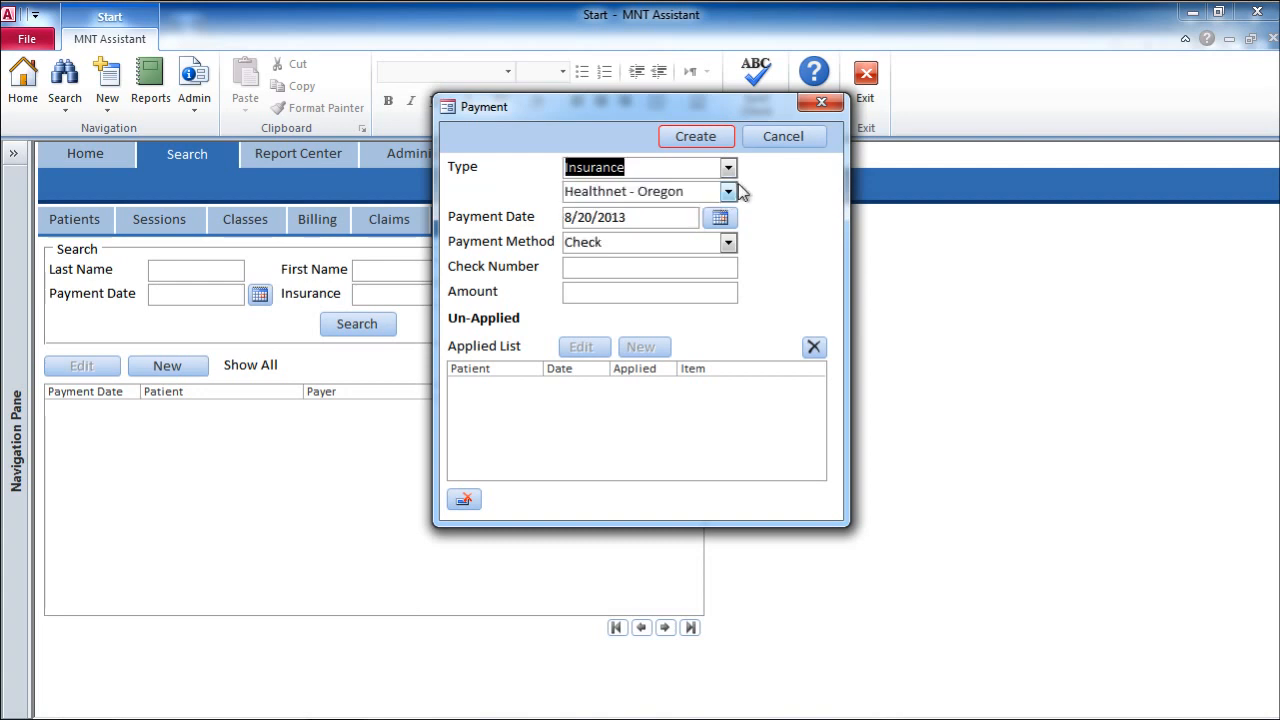
left_click(730, 191)
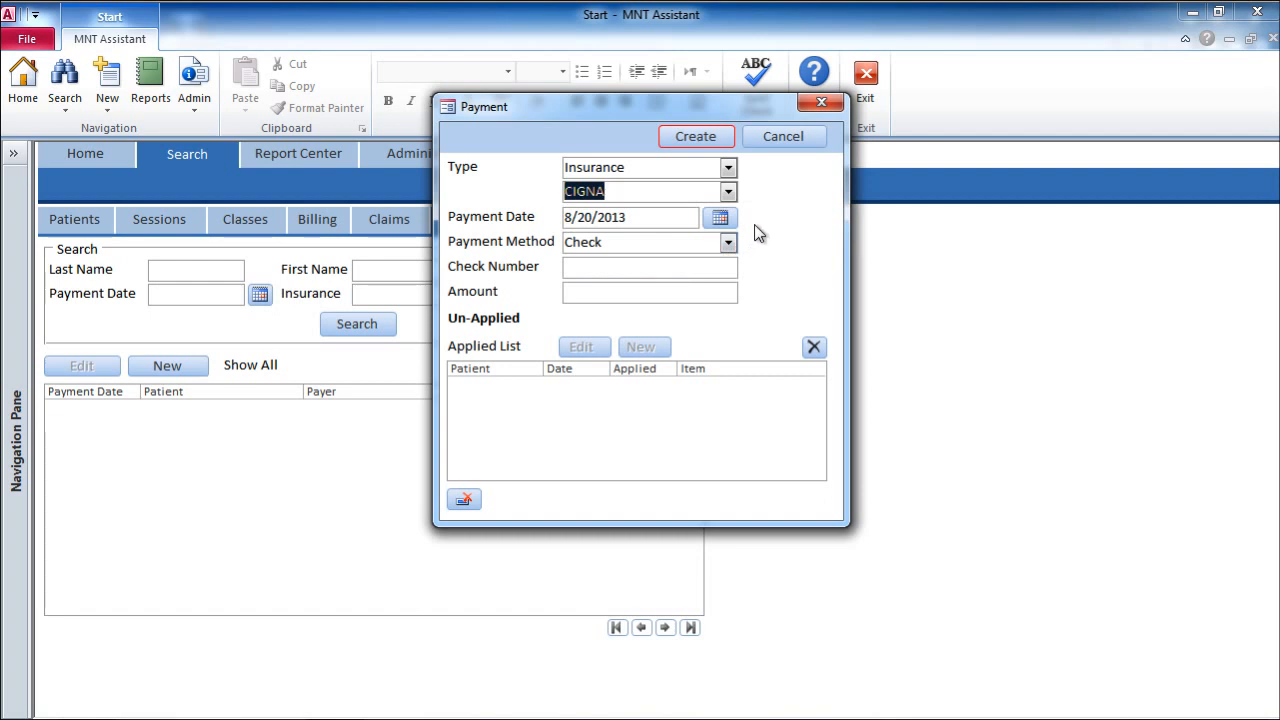
Date the payment 8/19/2013, keep Check as the method, enter check number 34534 and amount 50, and create it
left_click(719, 218)
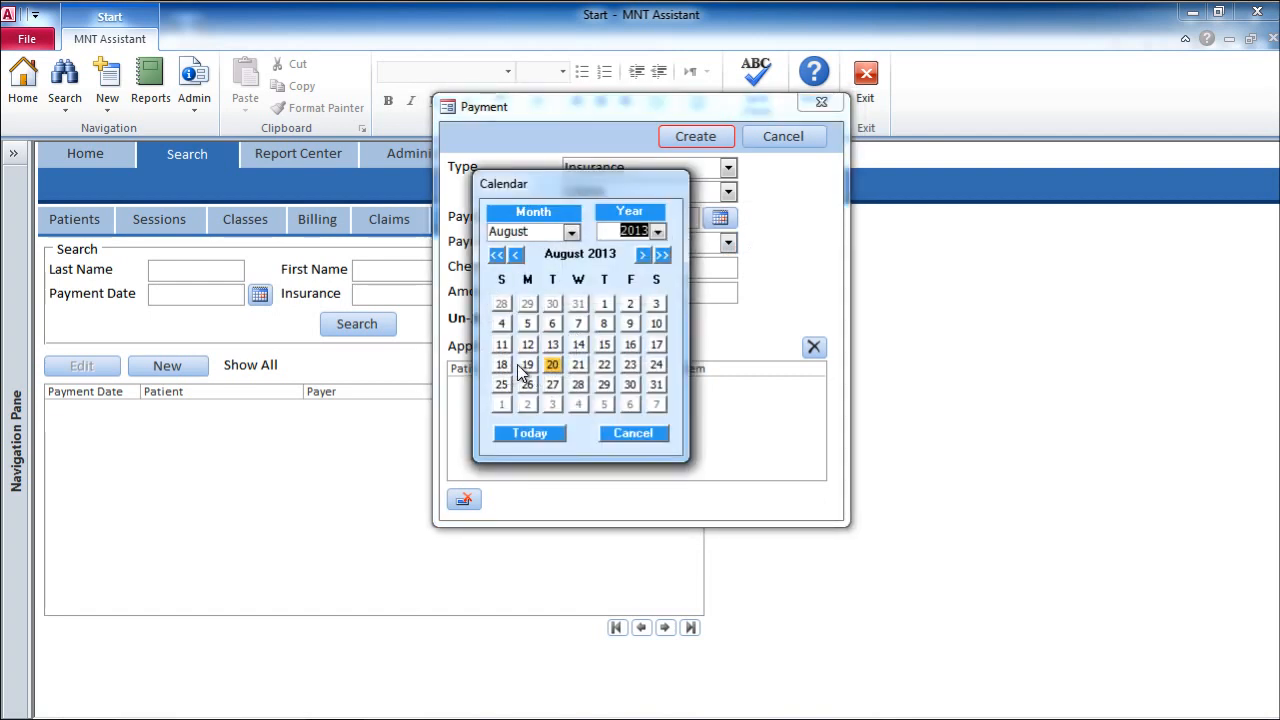
left_click(528, 364)
left_click(728, 243)
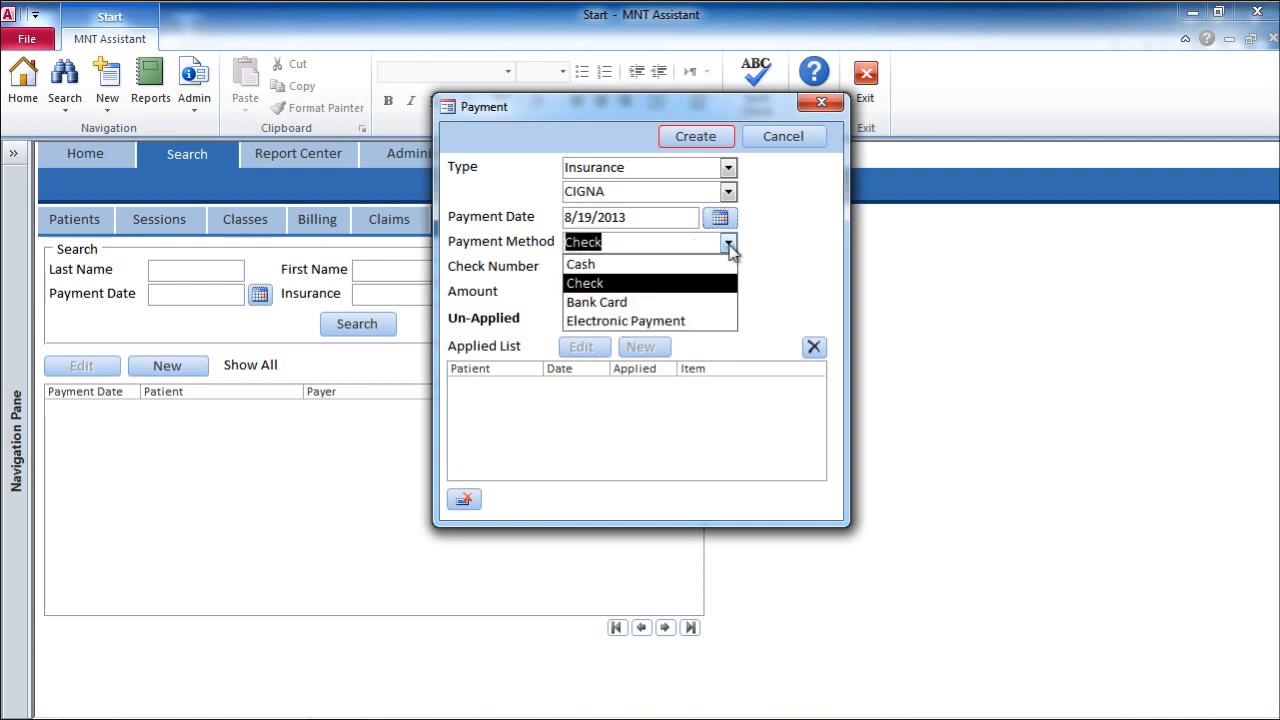
left_click(728, 244)
left_click(697, 269)
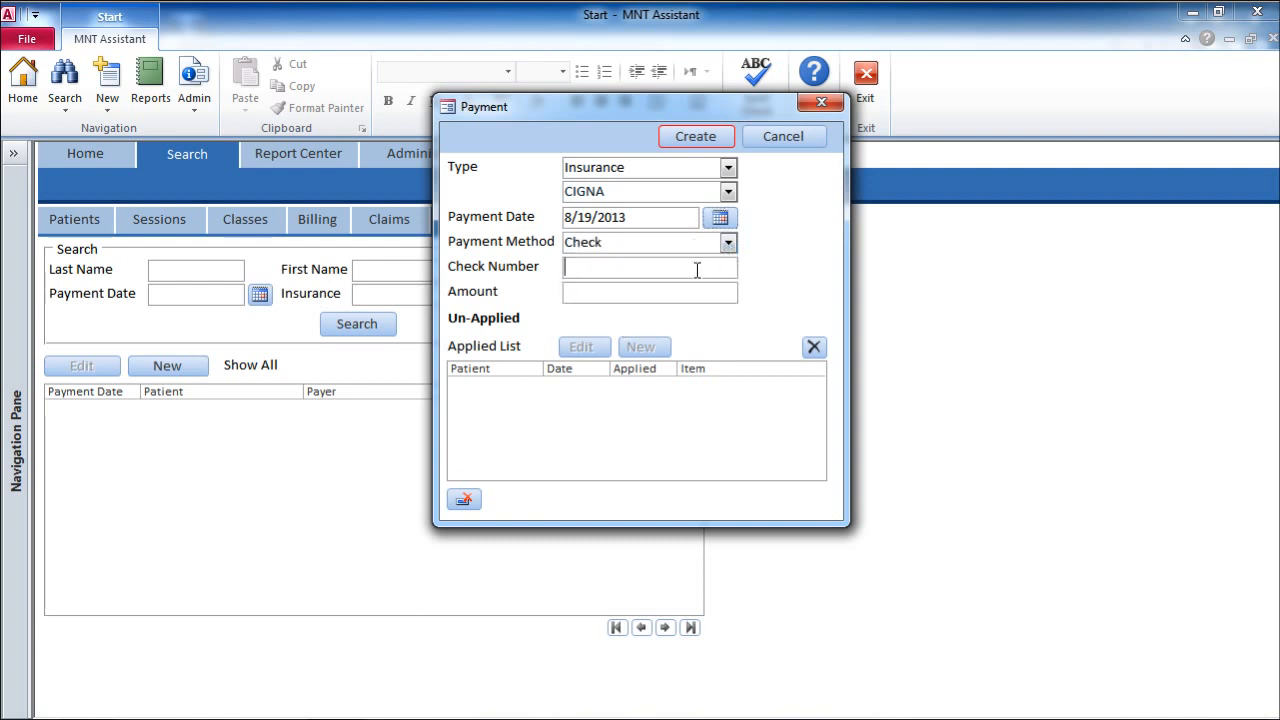
type("34534")
type("50")
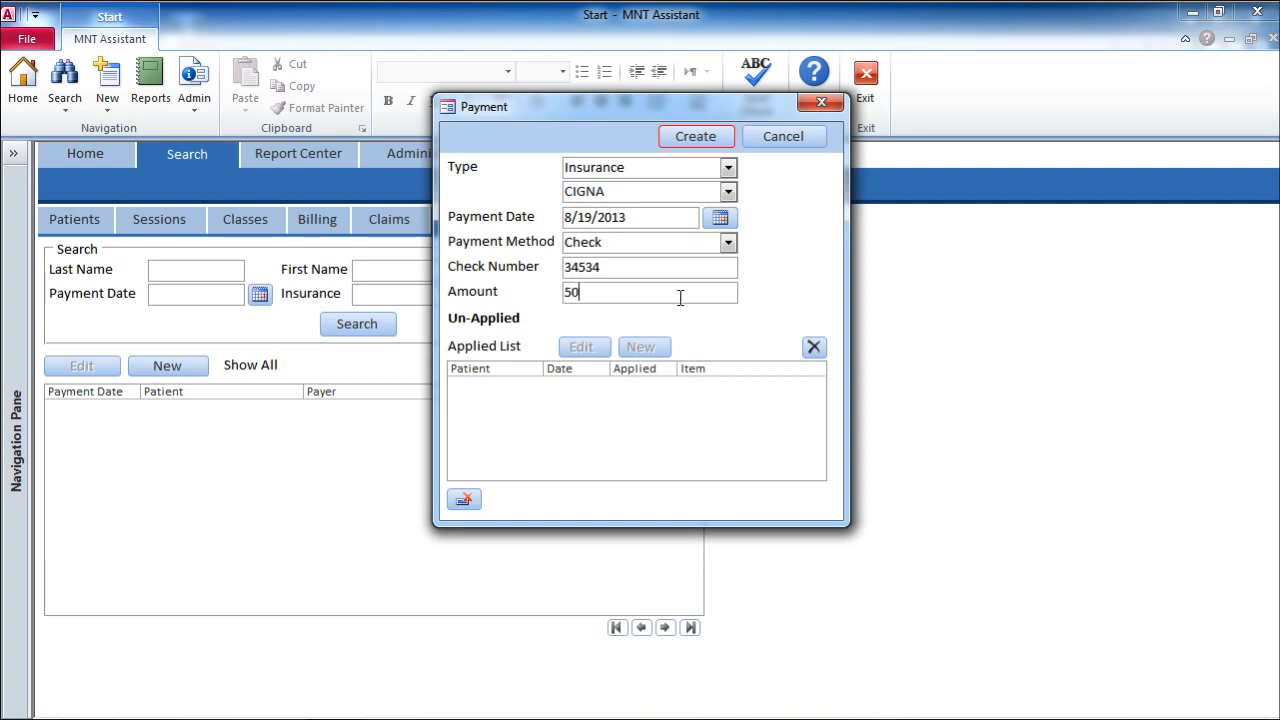
left_click(686, 140)
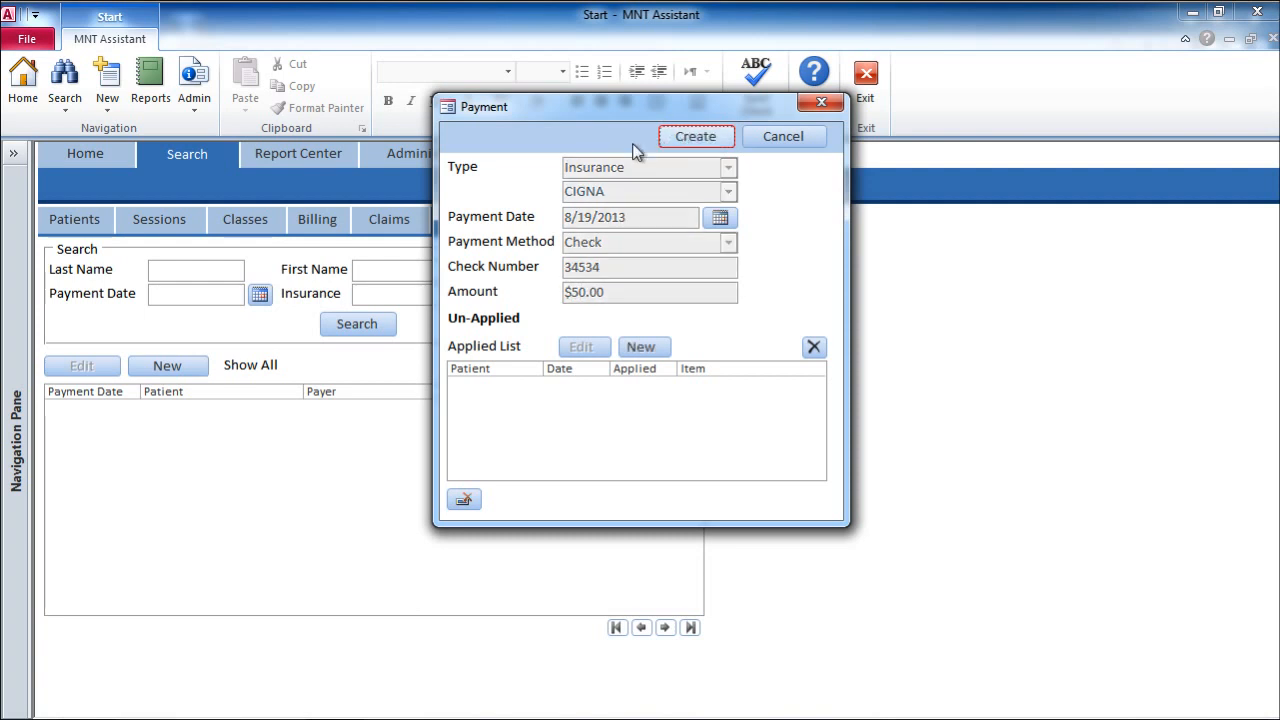
Start a new applied payment and assign the claim's patient by searching the database for the patient's first name
left_click(648, 355)
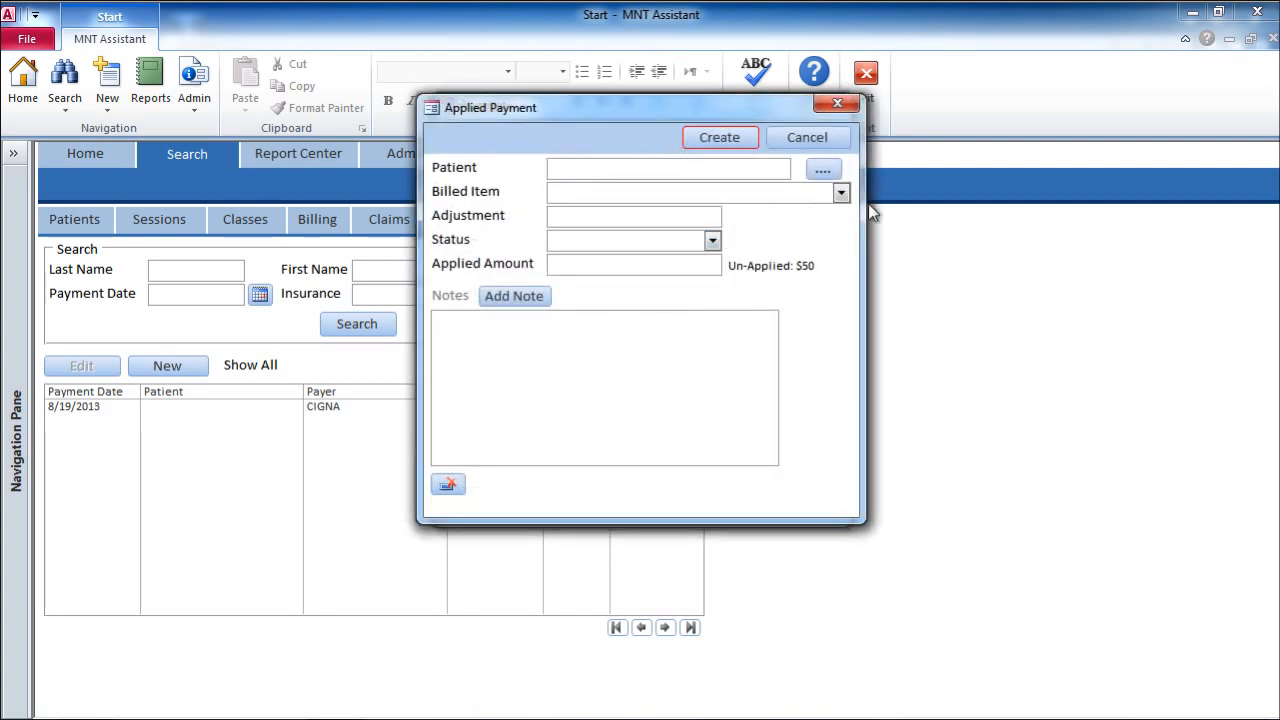
left_click(821, 170)
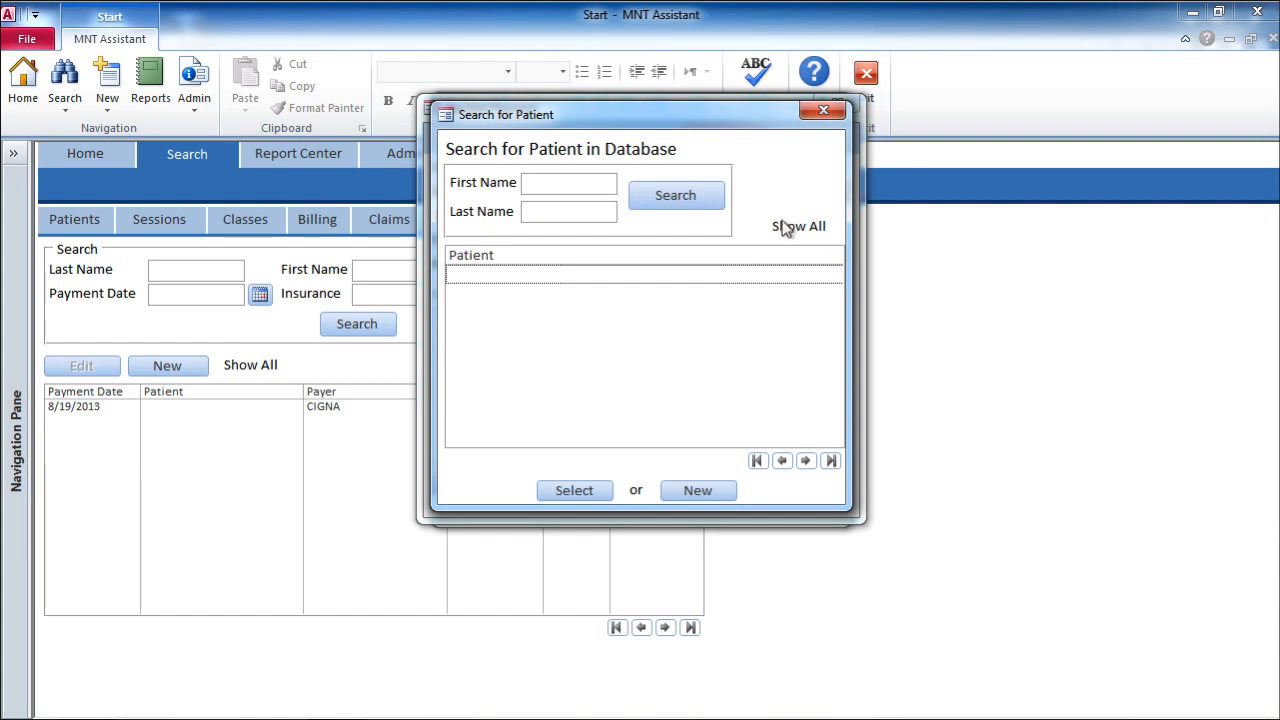
left_click(579, 188)
type("joe")
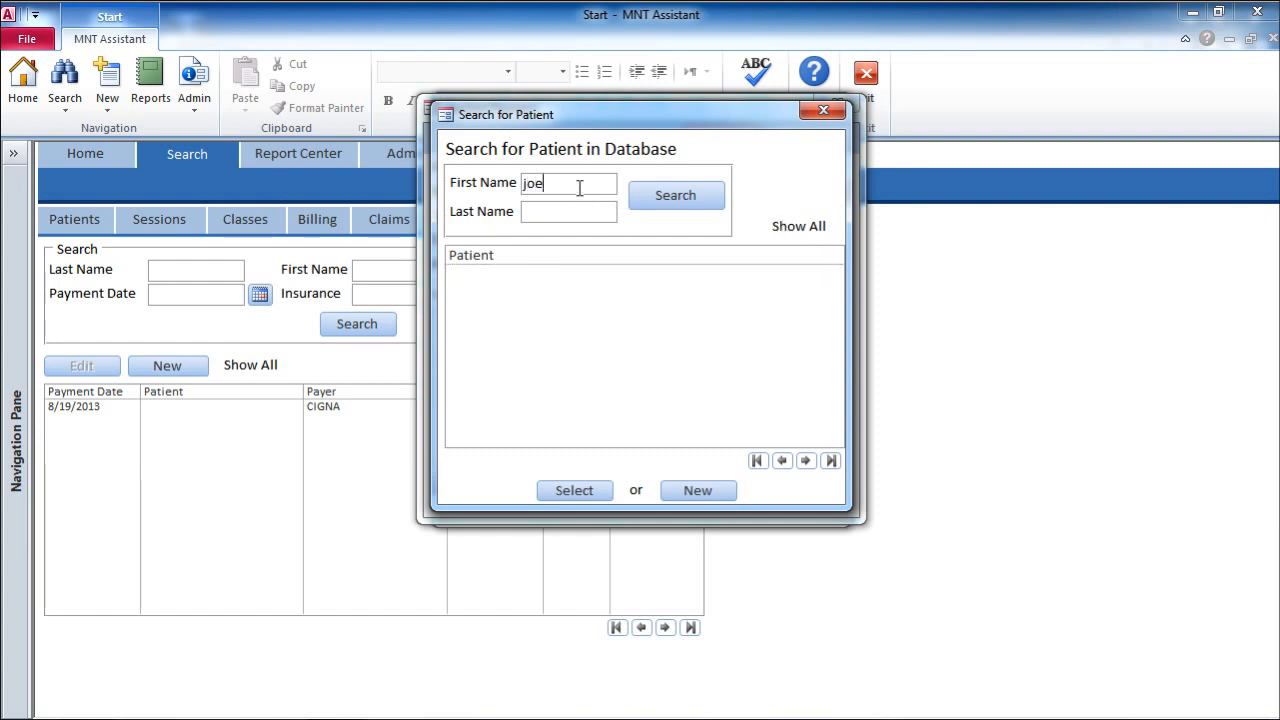
left_click(671, 196)
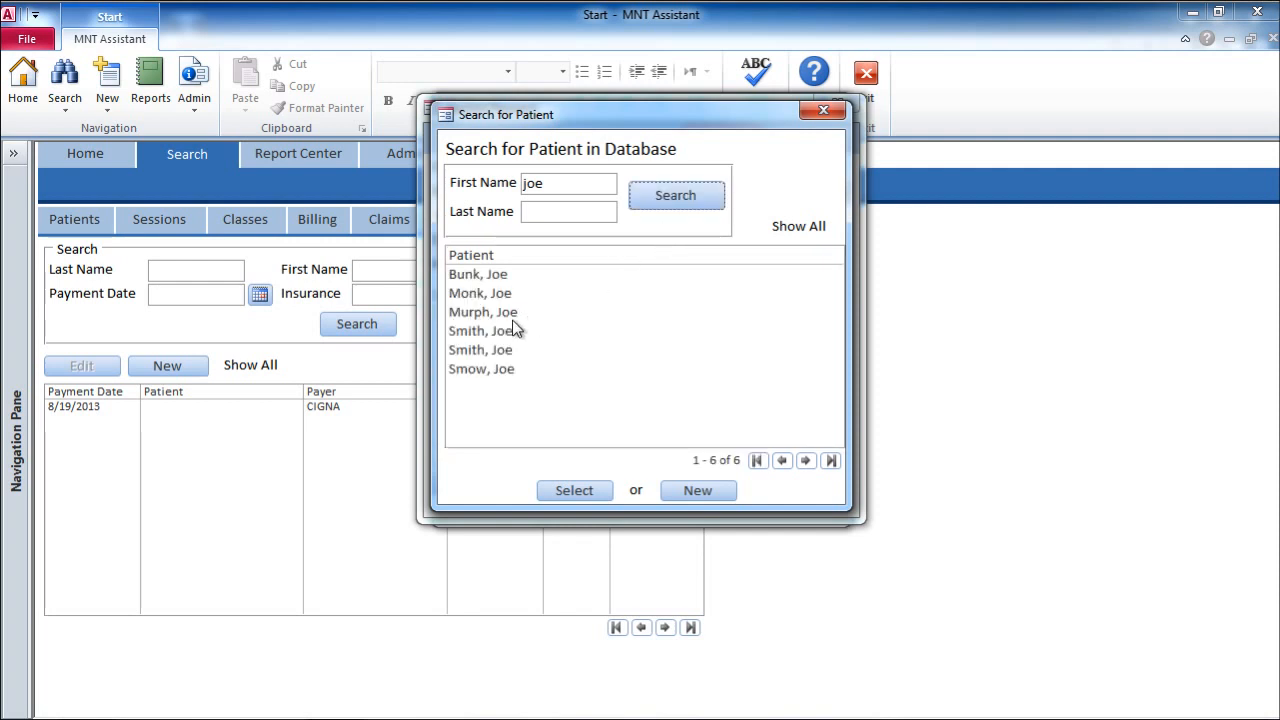
left_click(512, 314)
left_click(597, 491)
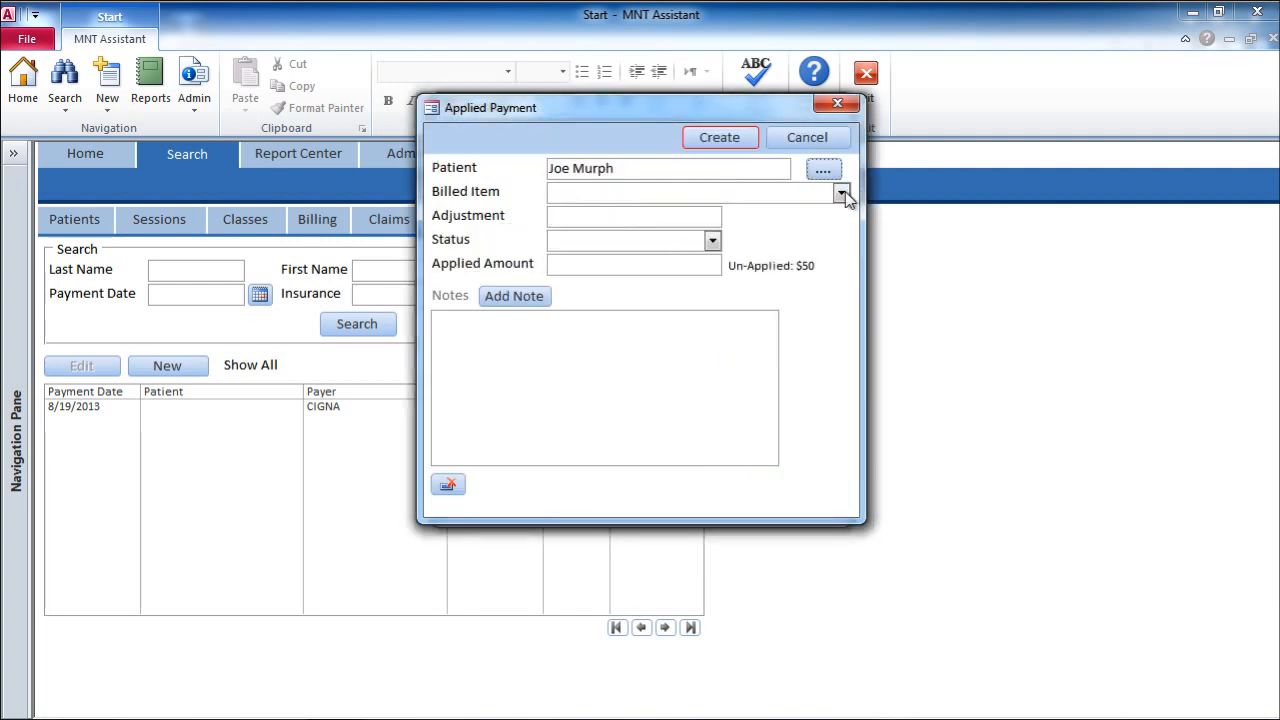
Choose the patient's 8/16/2013 billed item with CPT code 97802 and enter an adjustment of -20
left_click(841, 194)
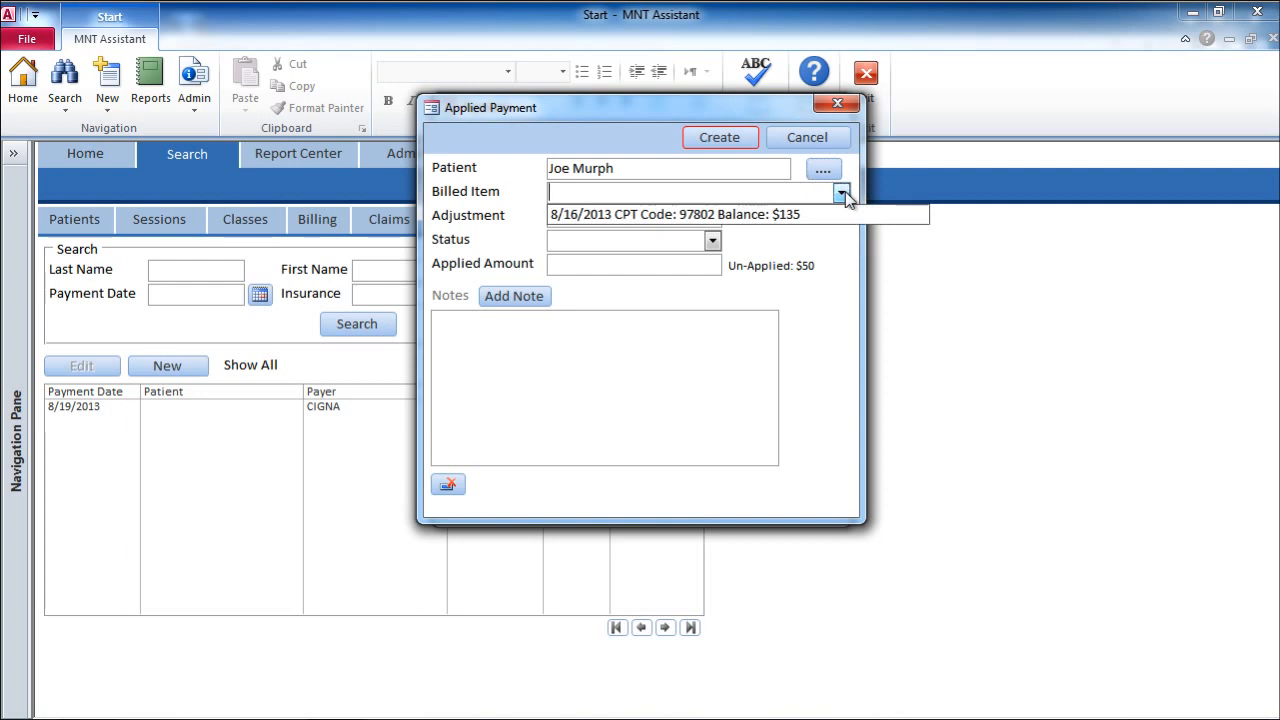
left_click(791, 215)
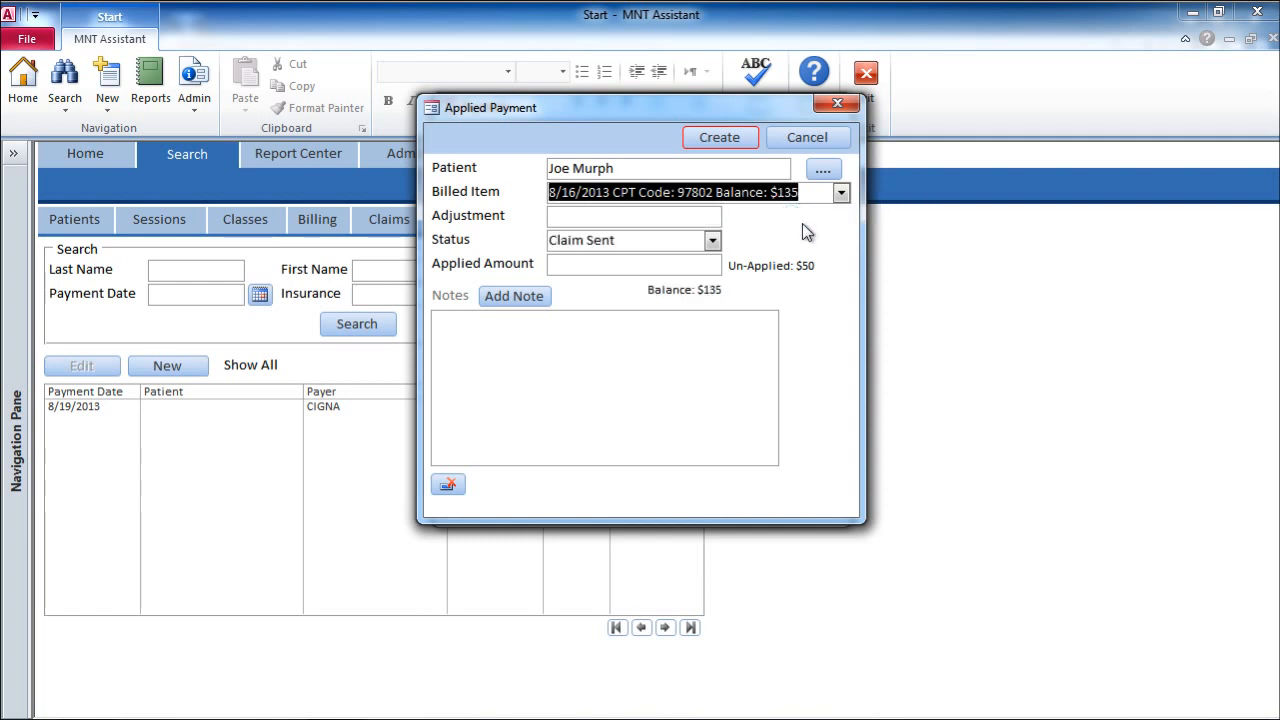
key("Tab")
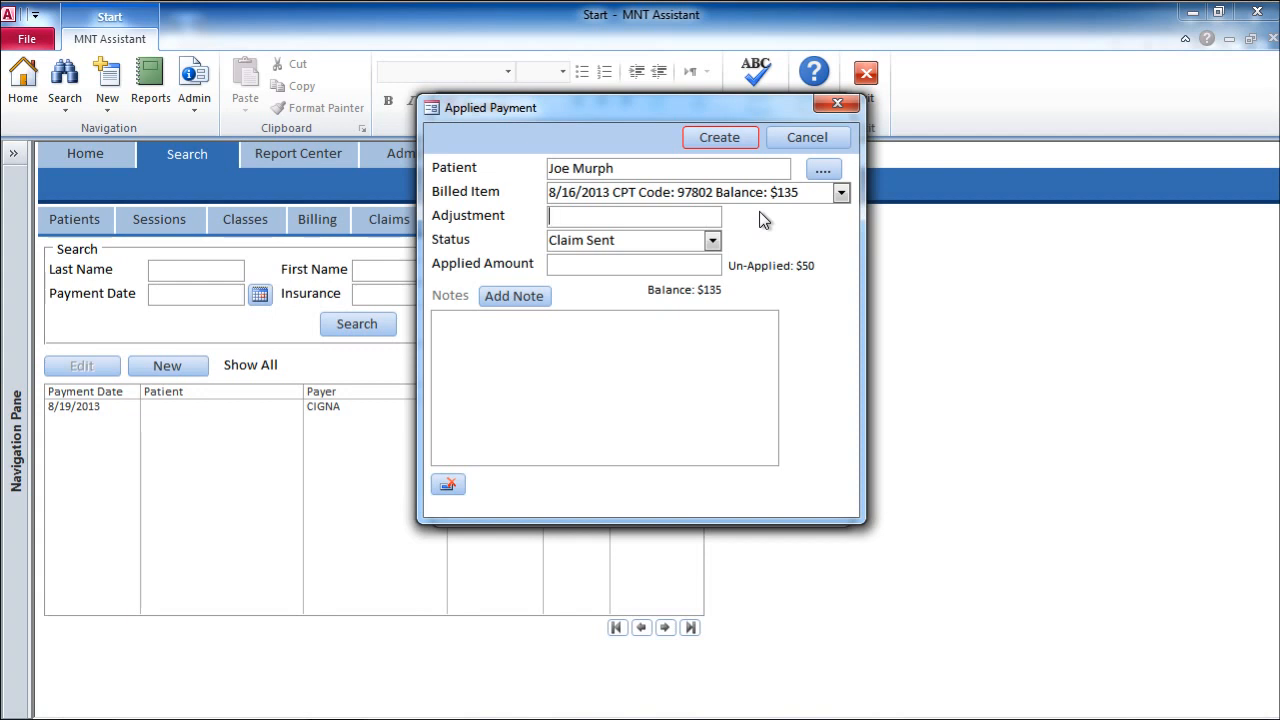
type("-20")
Set the billed item's status to Patient Responsibility with an applied amount of 50, and create the applied payment
left_click(712, 243)
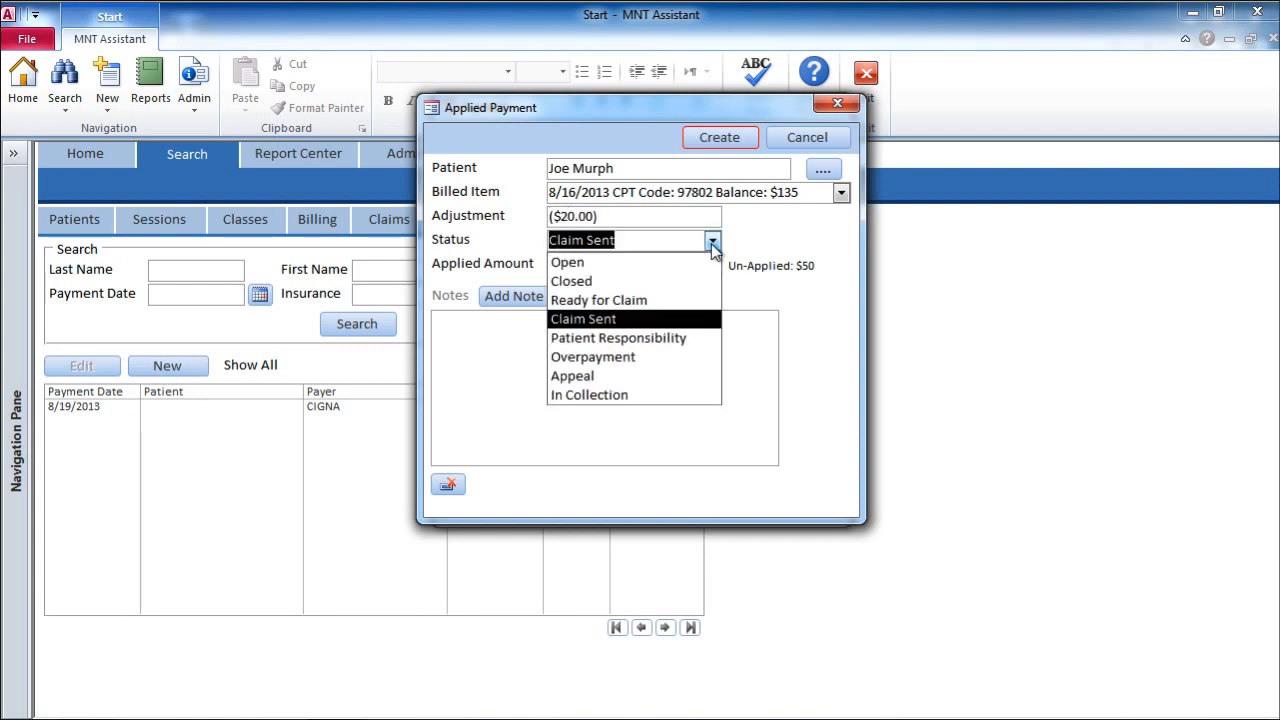
left_click(702, 339)
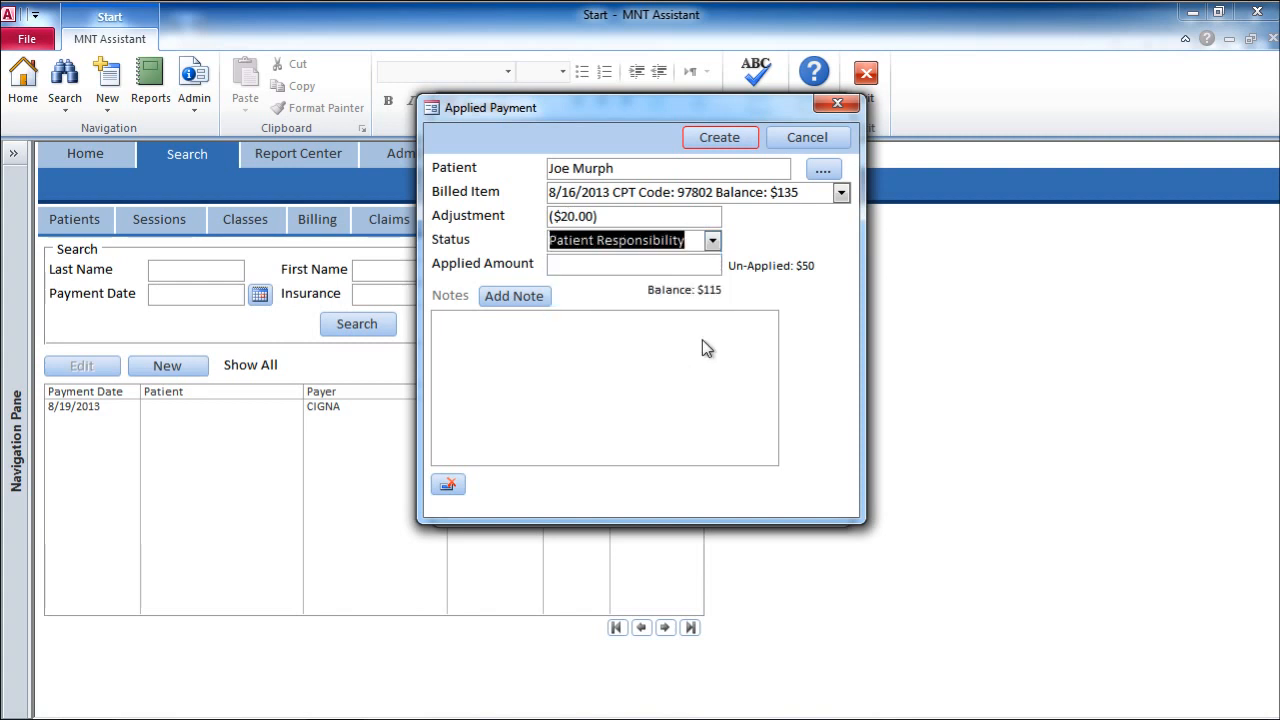
key("Tab")
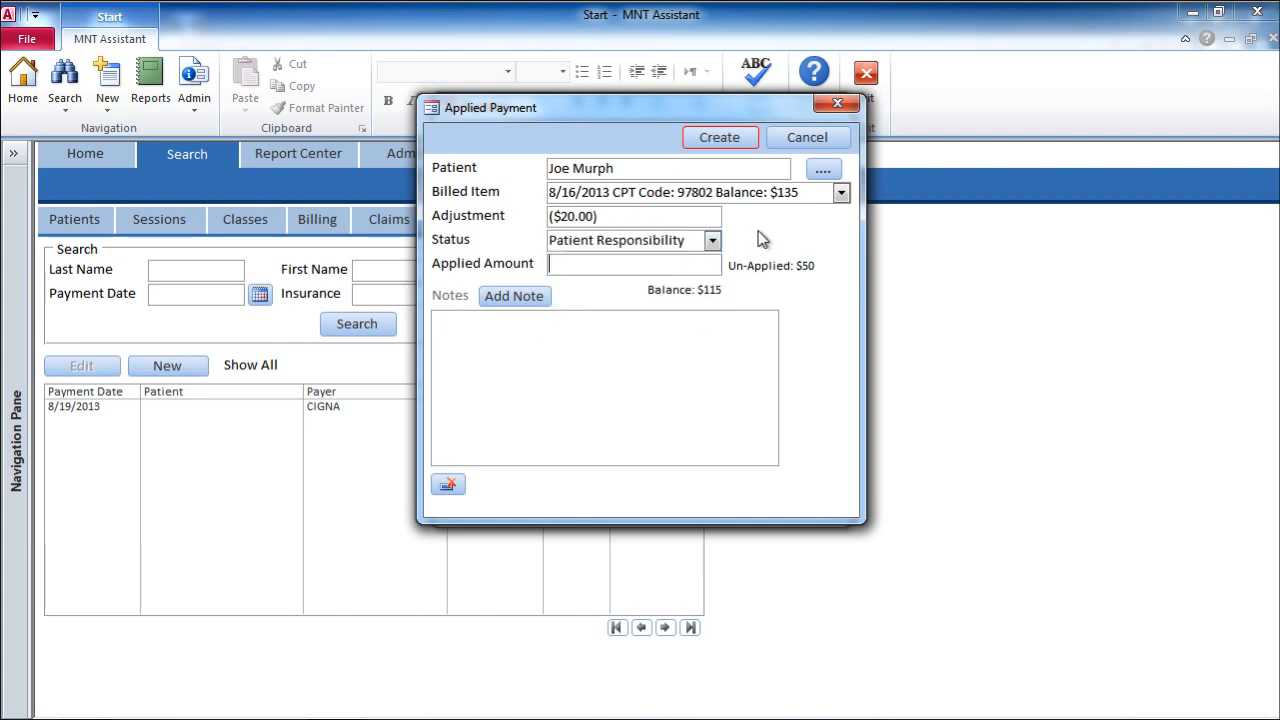
type("50")
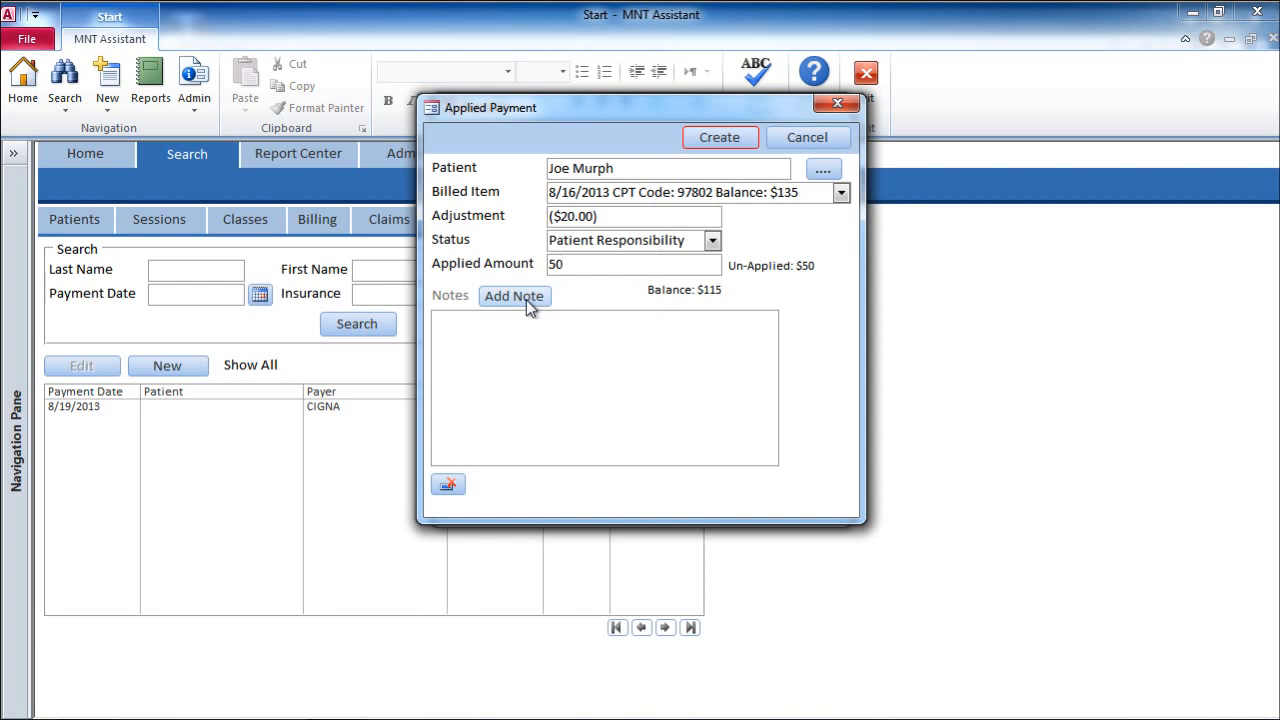
left_click(717, 137)
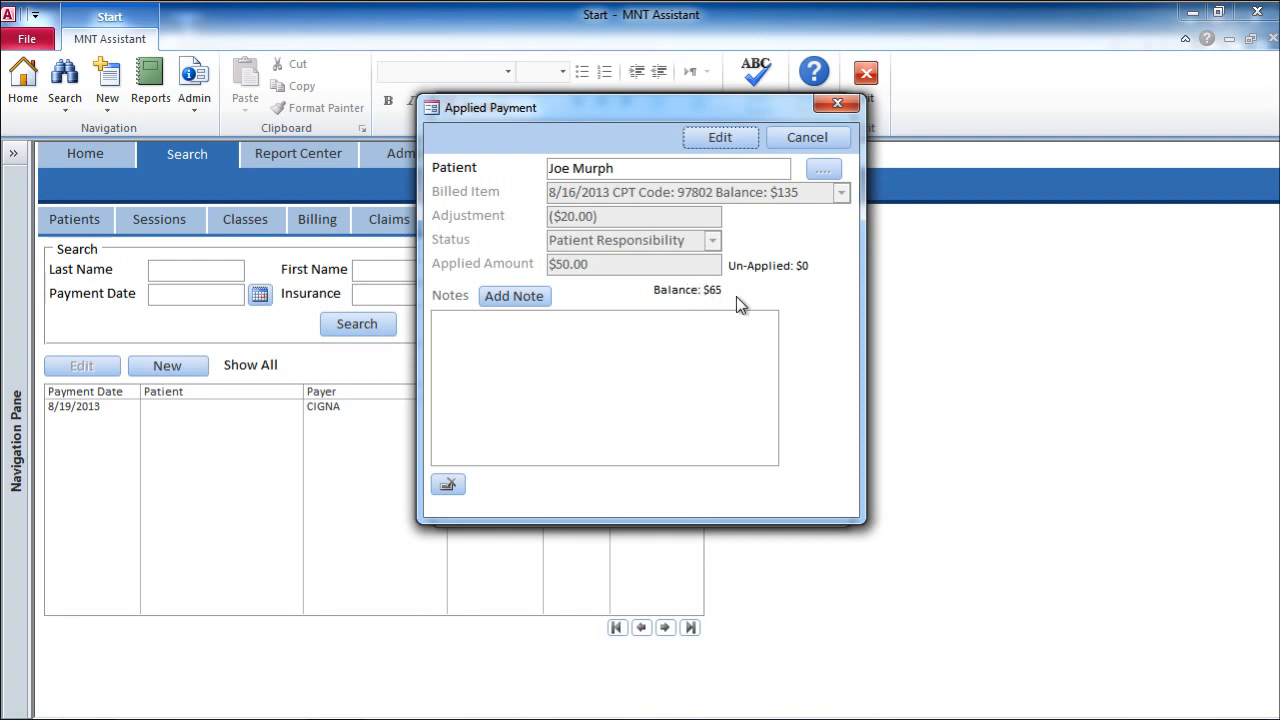
Add the note "Patient Responsible for remainder" to the applied payment, and close the applied payment and payment windows
left_click(531, 296)
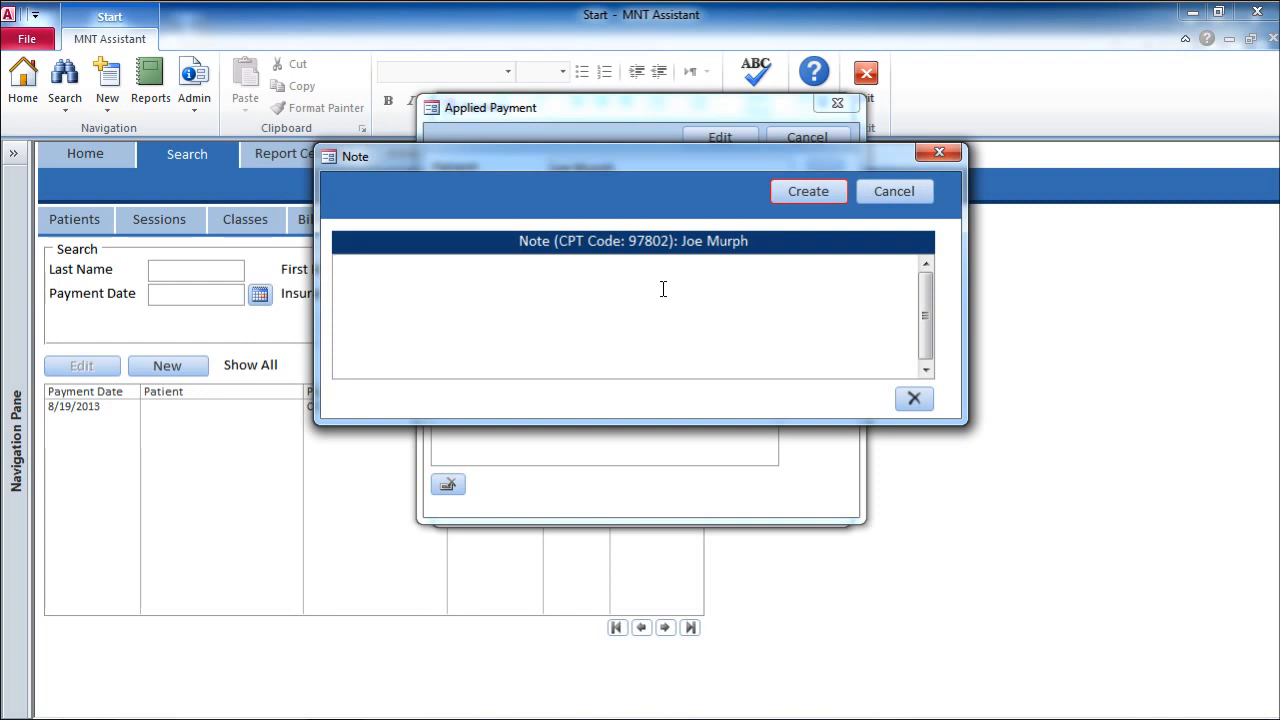
type("Patient Resp")
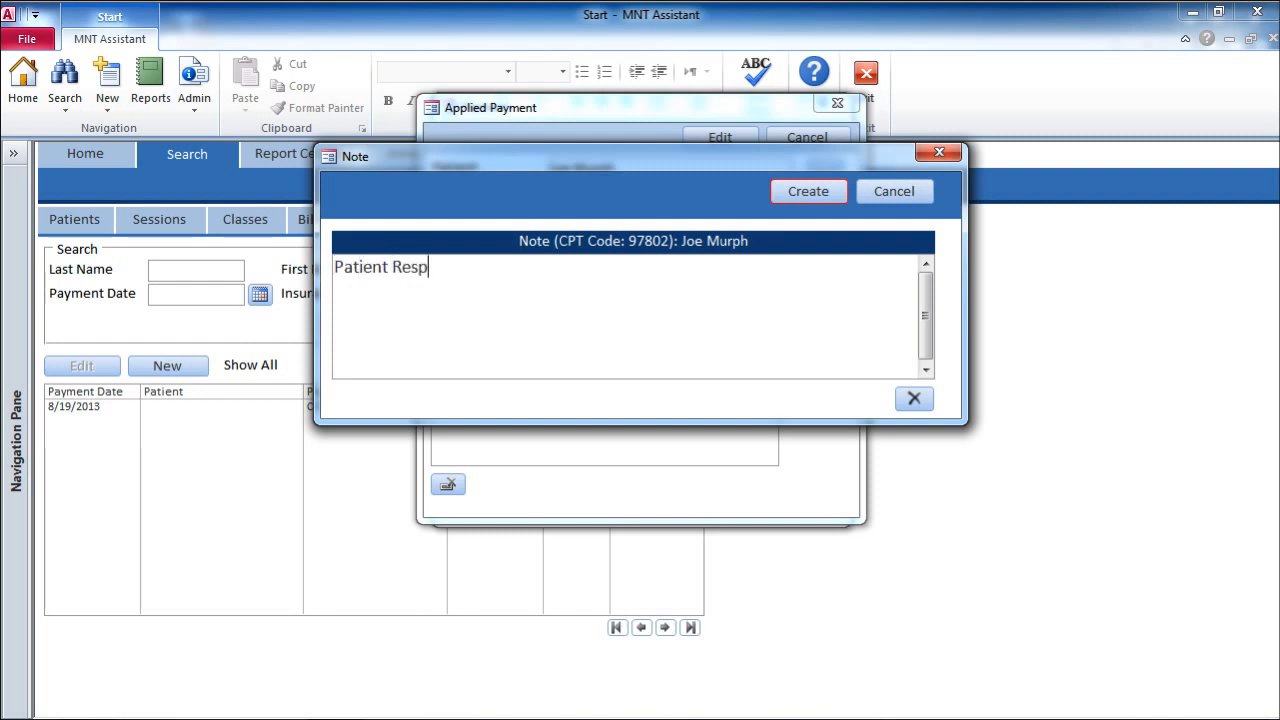
type("os")
key("BackSpace")
type("nsible for")
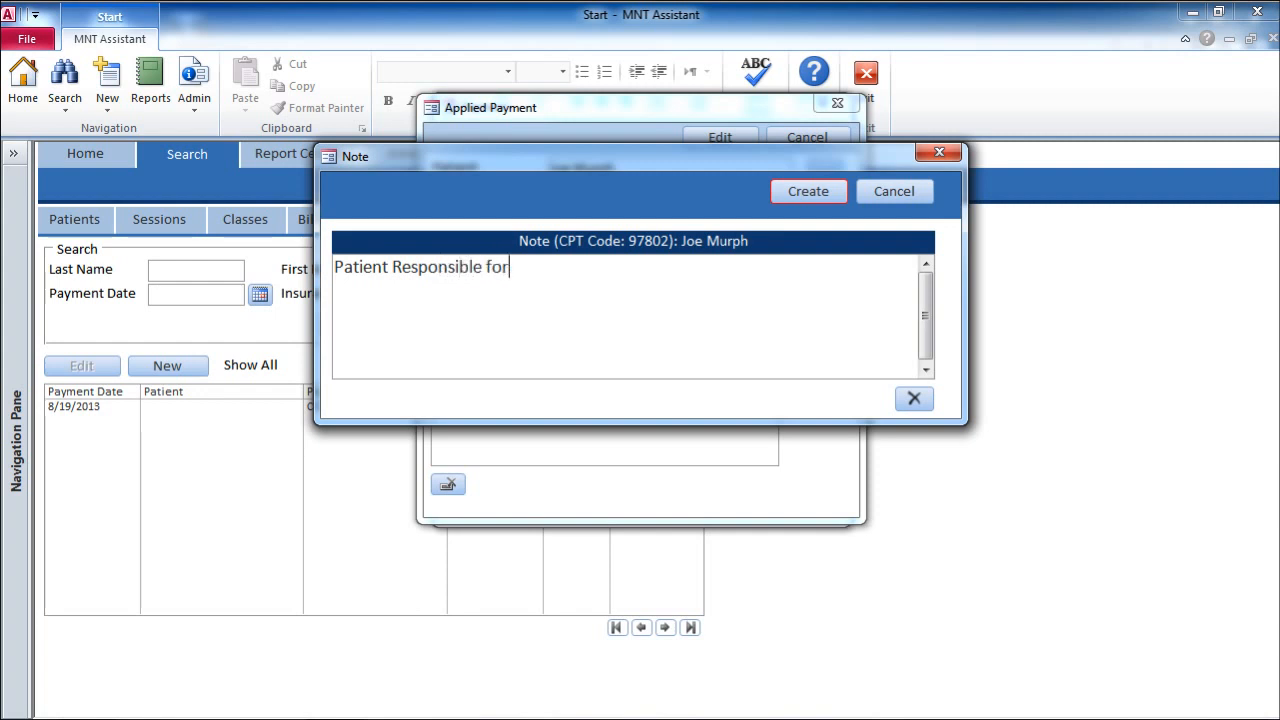
type(" remainder")
left_click(803, 194)
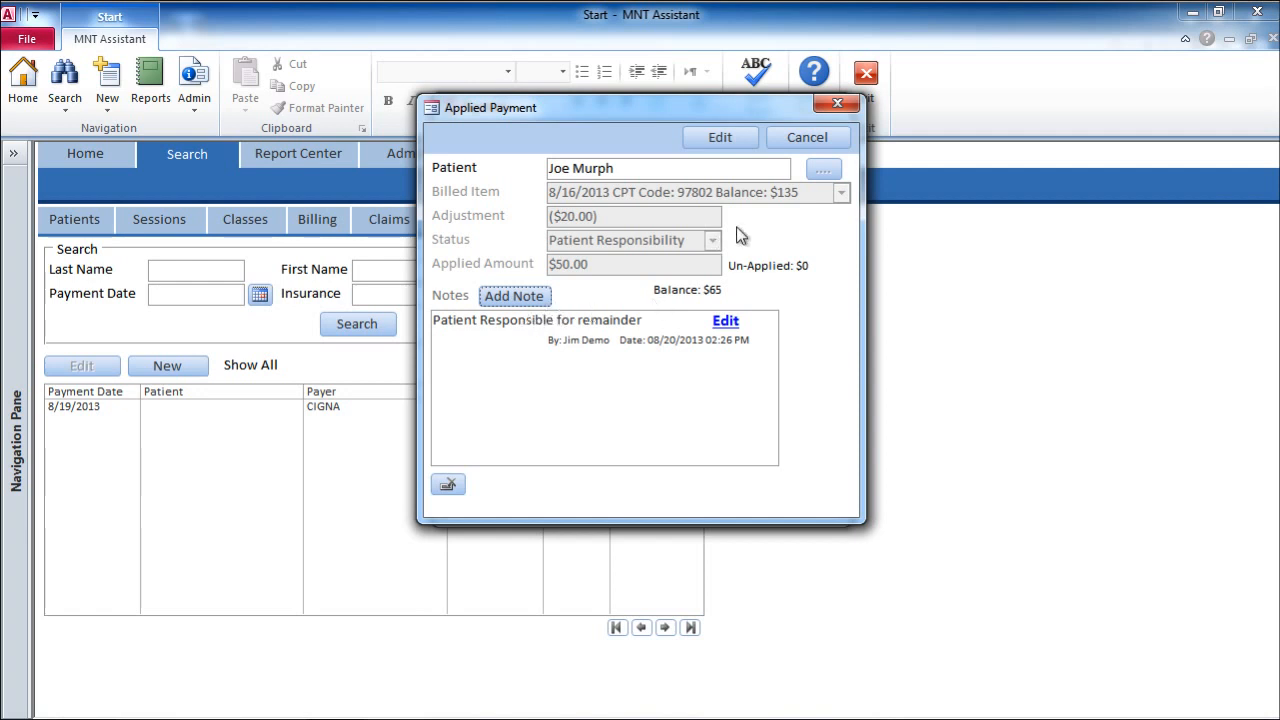
left_click(837, 104)
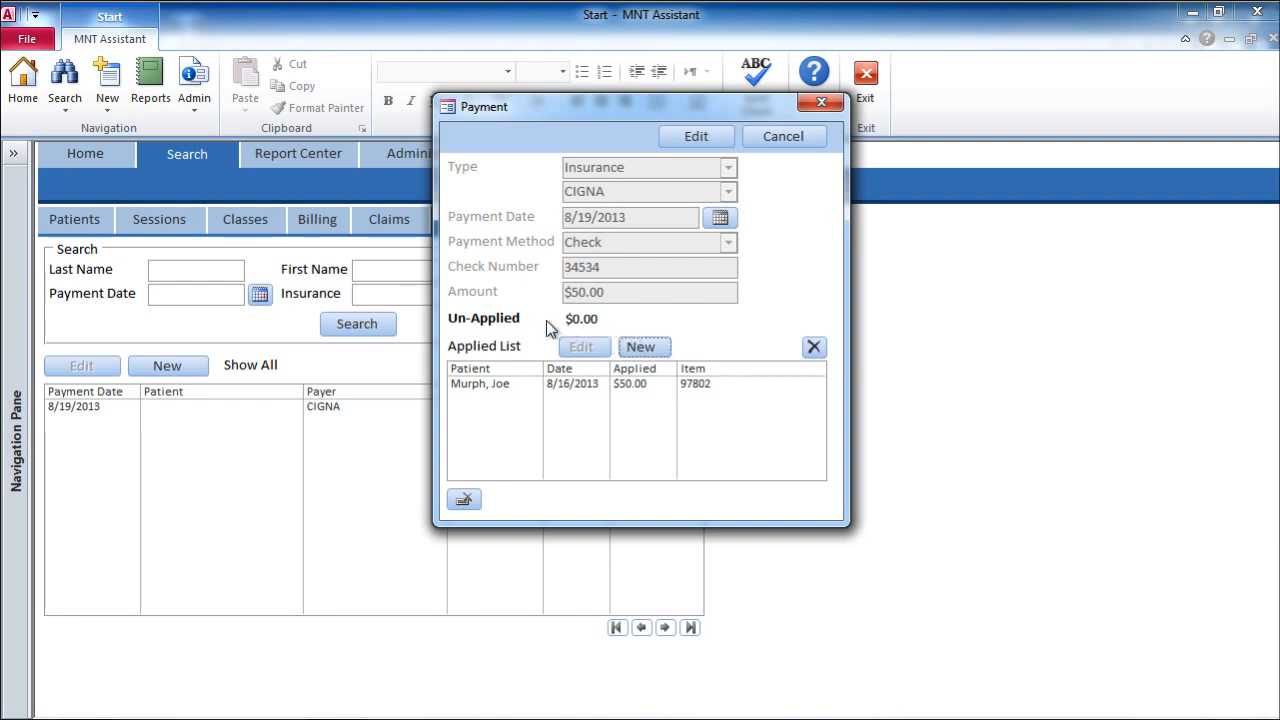
left_click(818, 110)
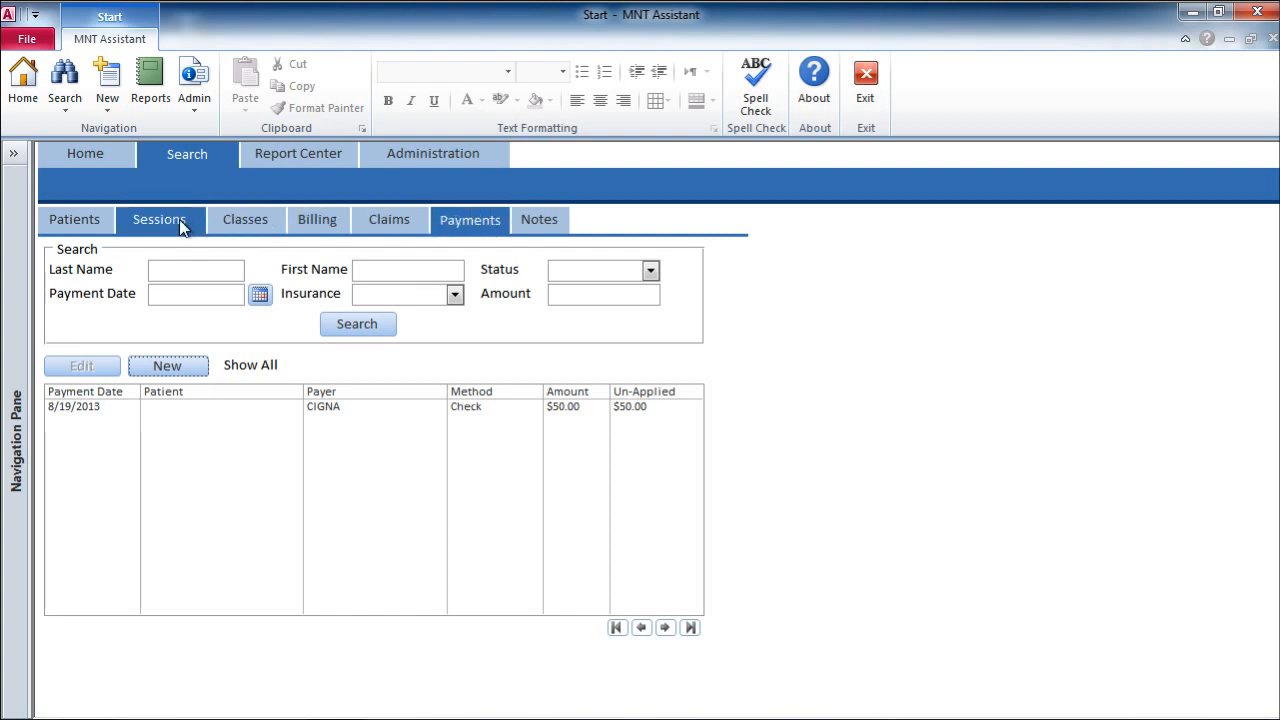
Search the patient records by the patient's first name
left_click(85, 219)
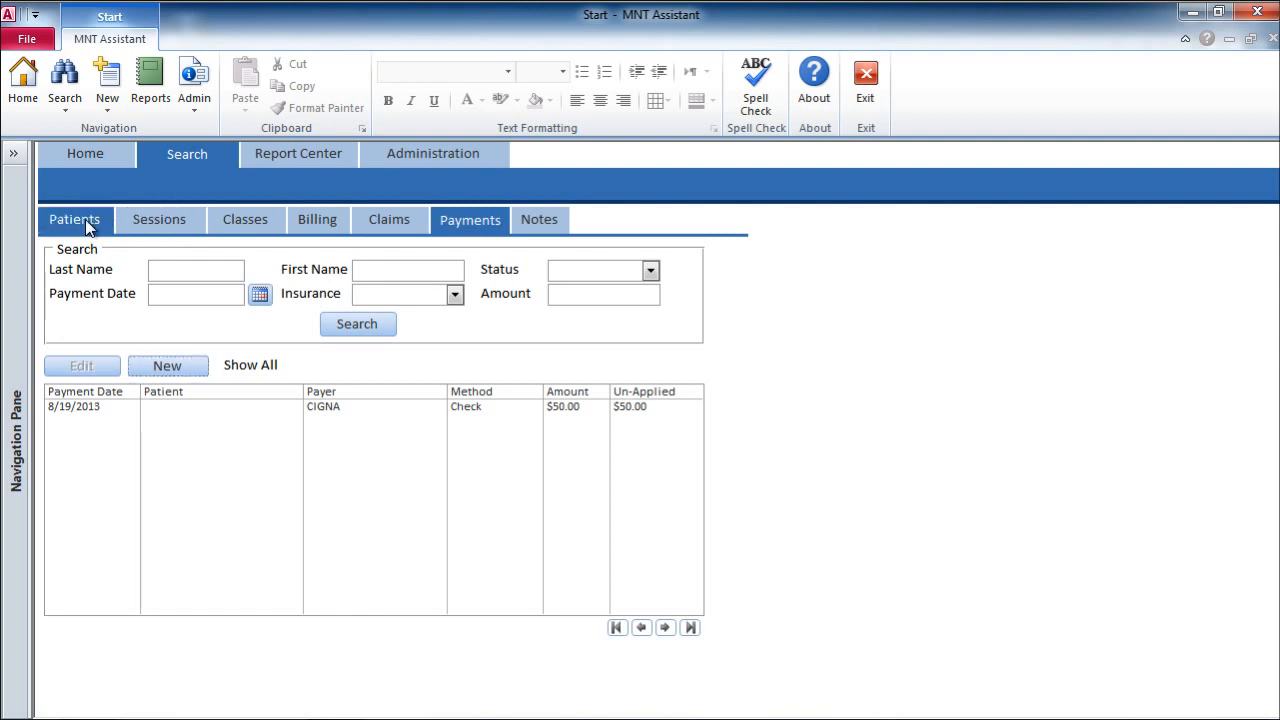
left_click(225, 272)
left_click(345, 269)
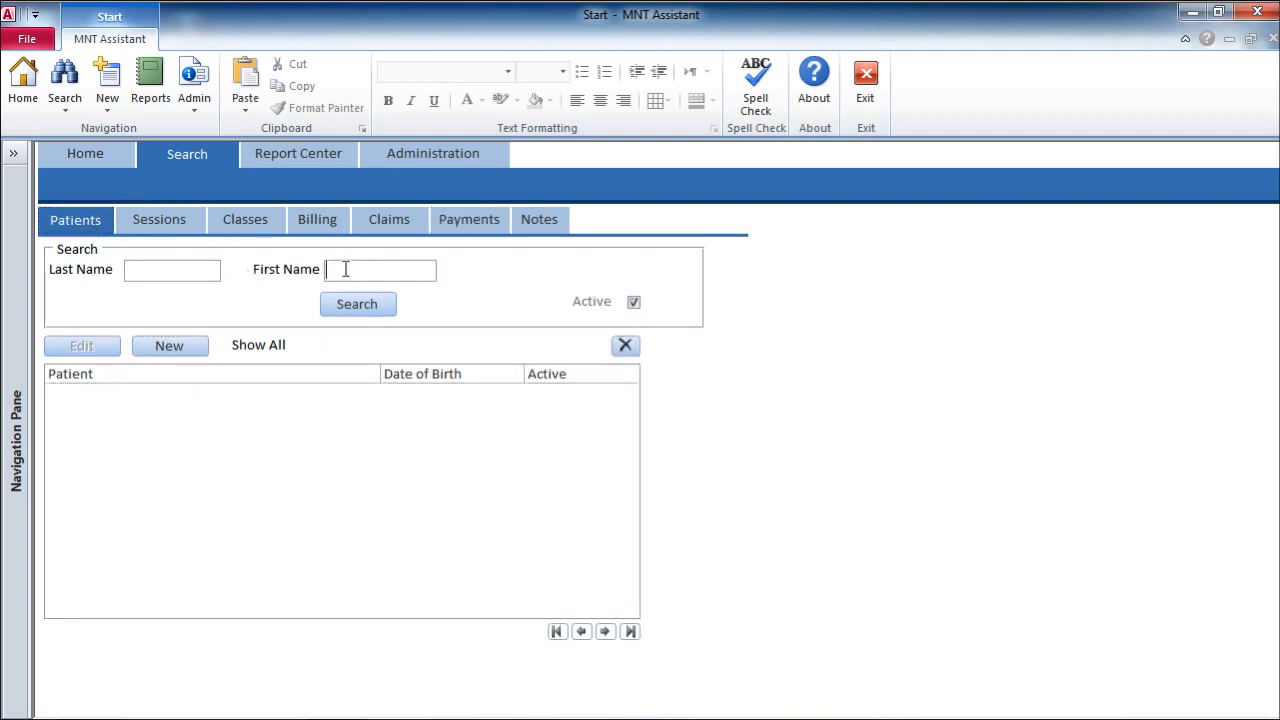
type("joe")
left_click(352, 303)
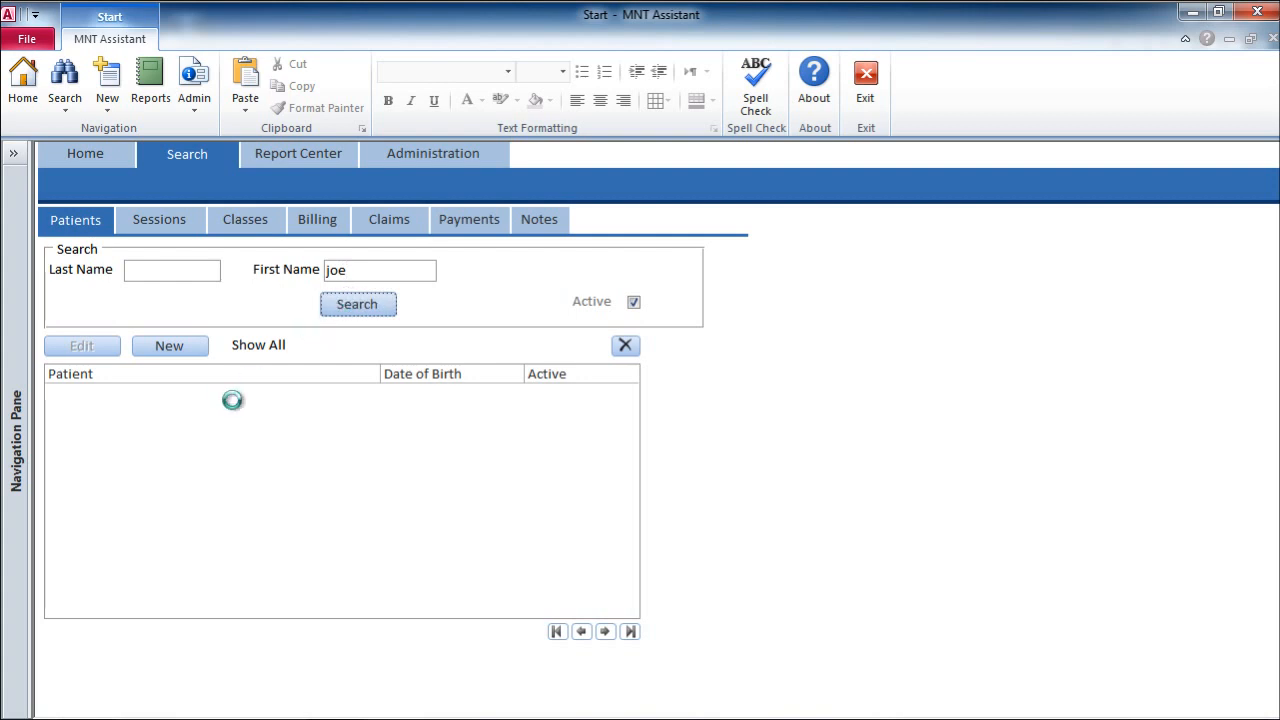
Start a statement from the patient's billing record with the 8/16/2013 billed item 97802 selected
left_click(122, 430)
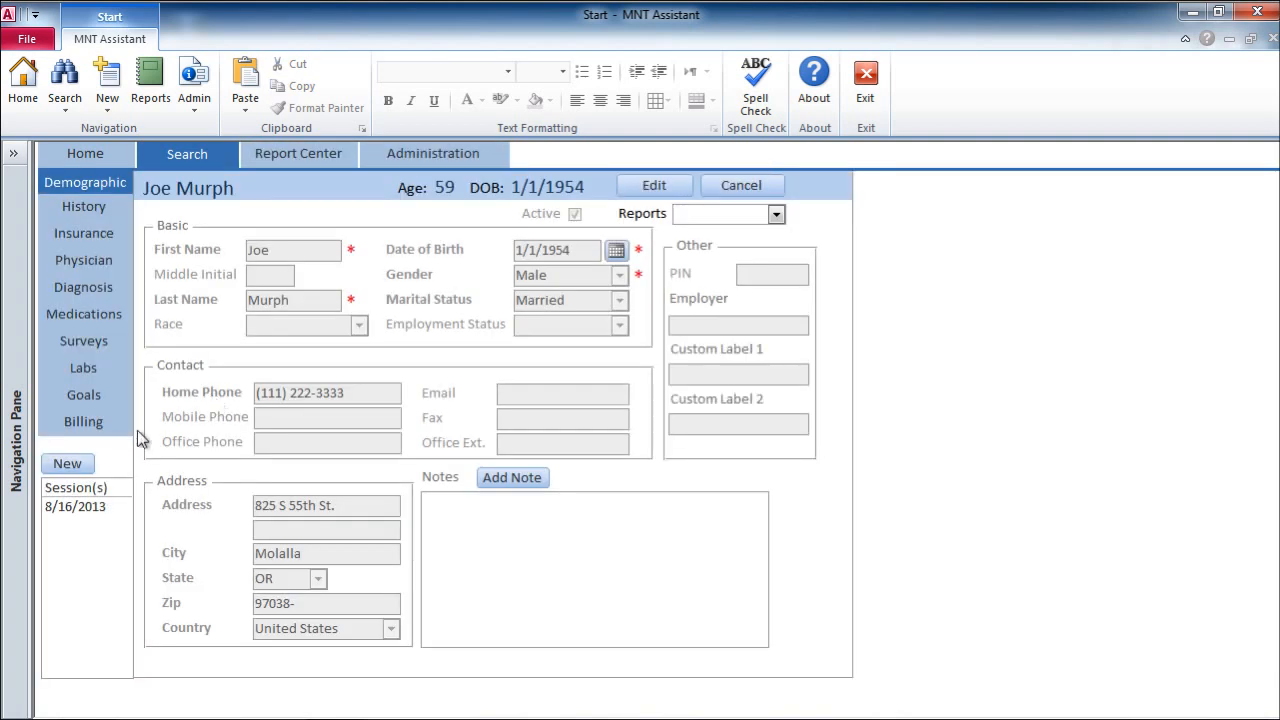
left_click(84, 421)
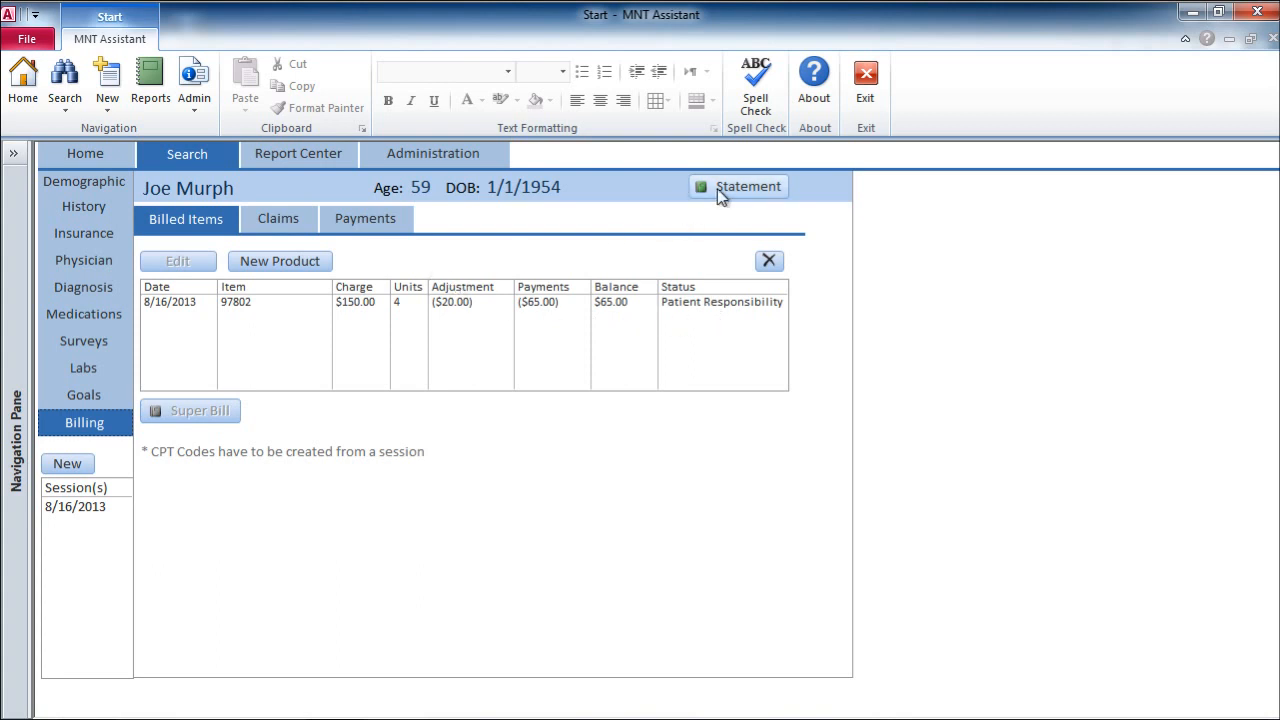
left_click(424, 301)
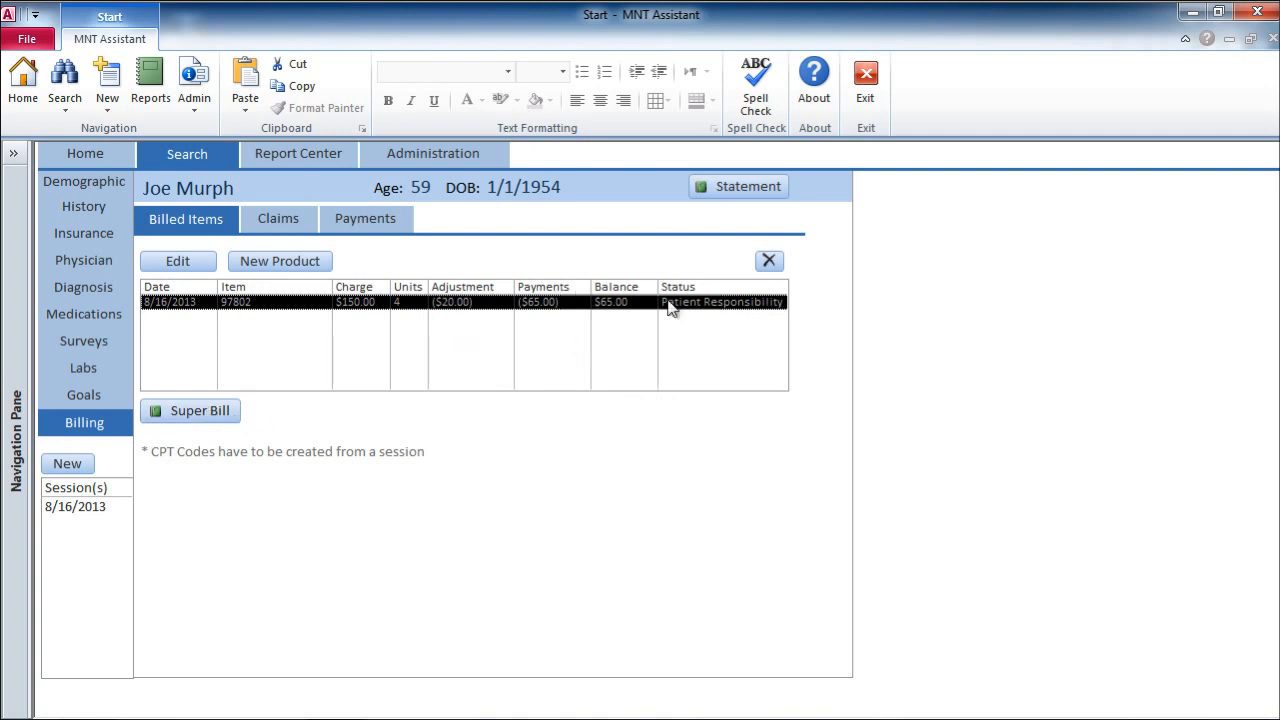
left_click(744, 190)
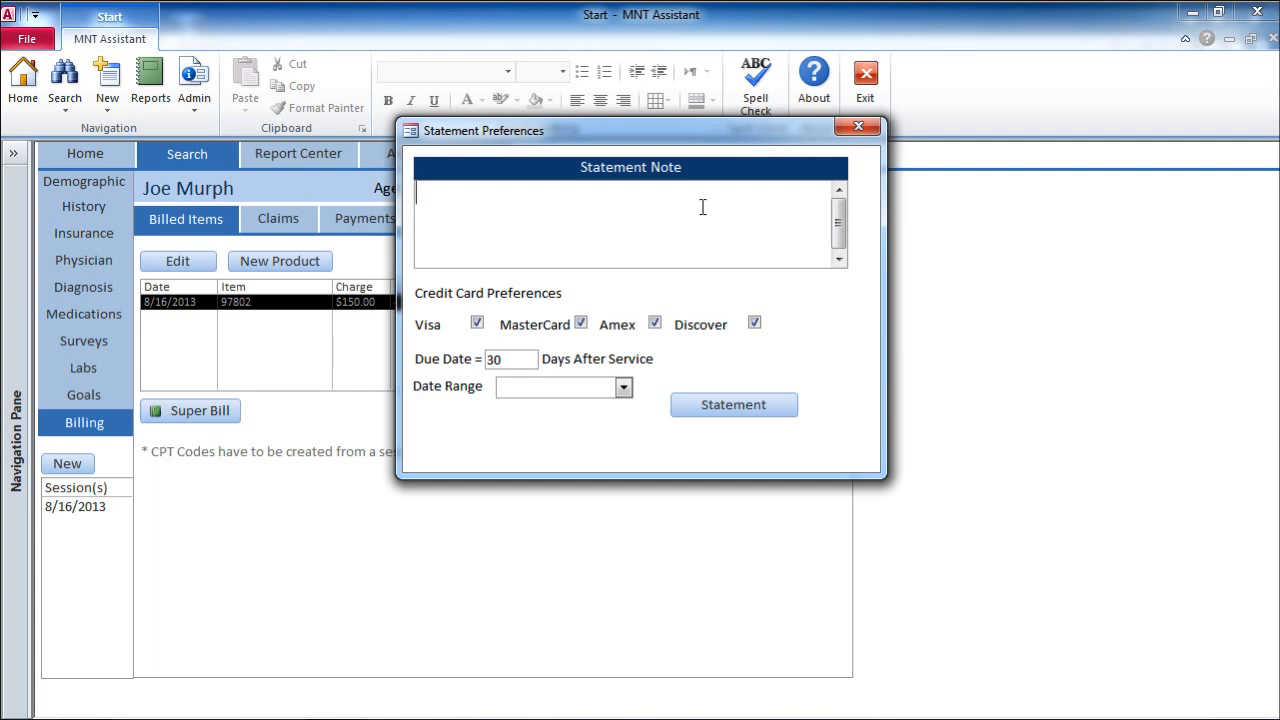
Generate the statement with the note "Insurance requires patient to pay remainder." and Discover excluded from the credit card preferences
type("Insurance requi")
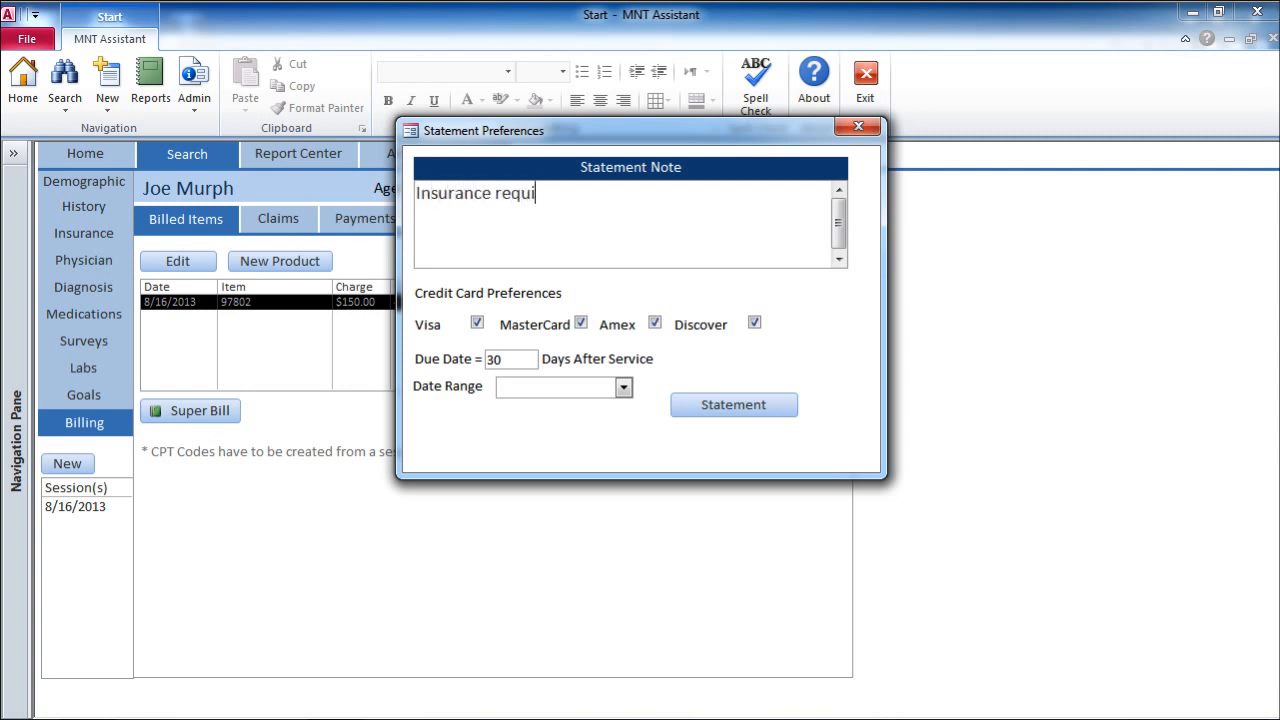
type("res patient to ")
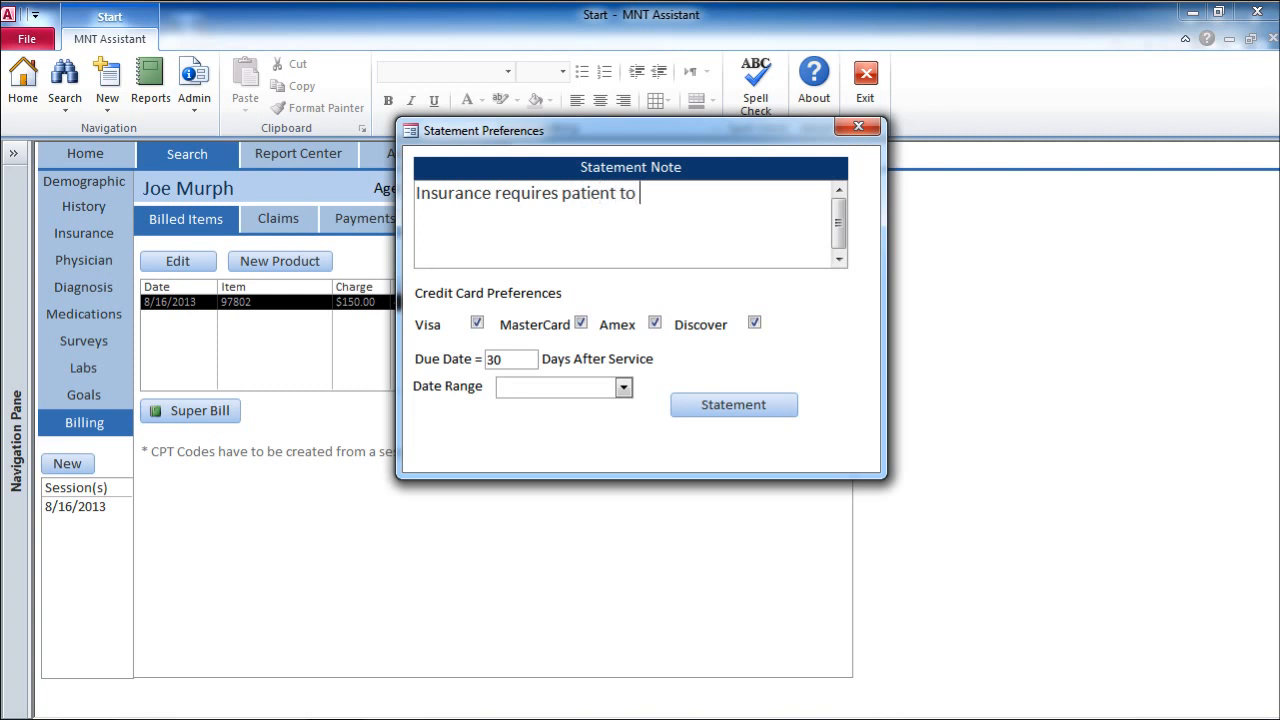
type("pay remainder.")
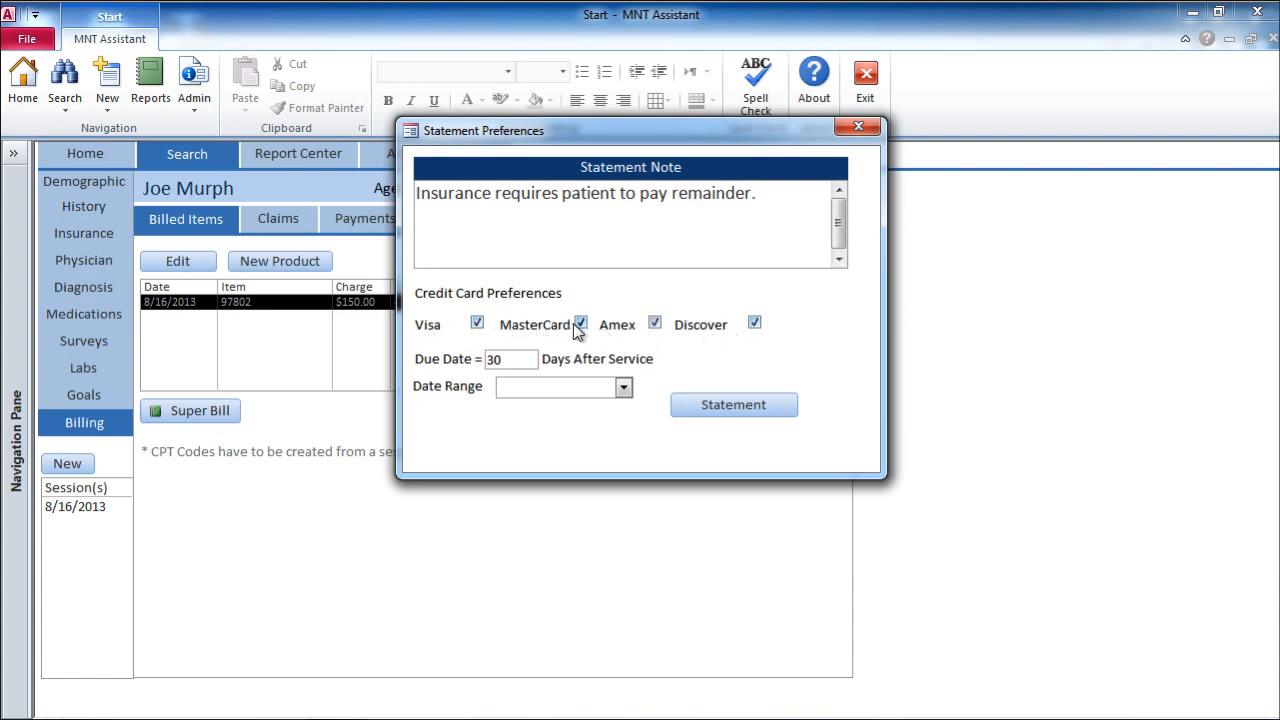
left_click(757, 329)
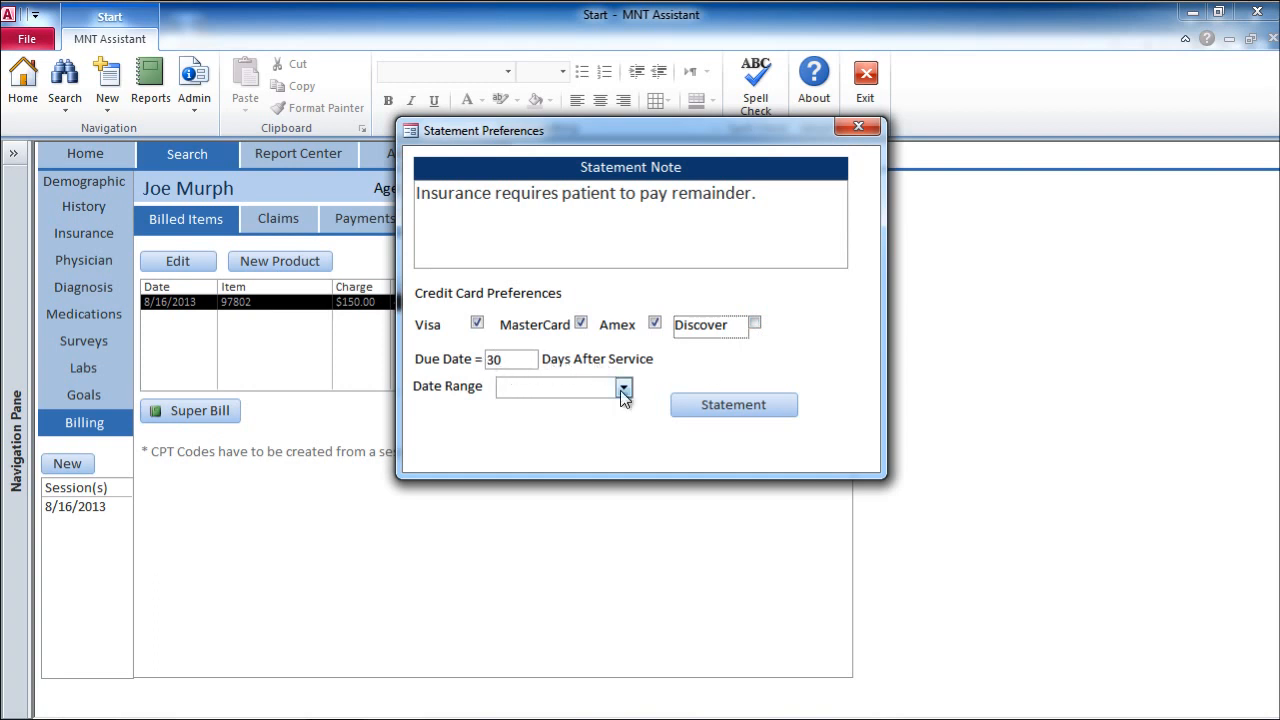
left_click(708, 404)
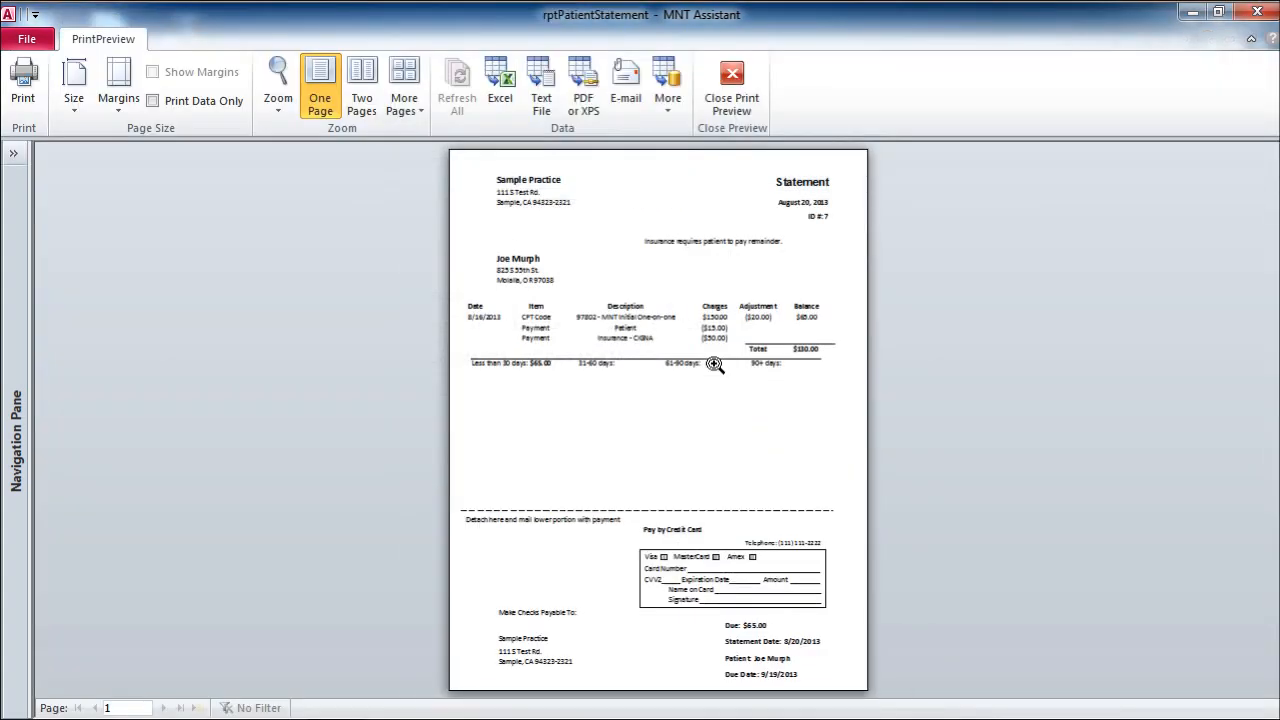
Examine the statement's note, charges, payments, credit card section and due date, and close the preview
left_click(736, 204)
scroll(735, 245, "up", 1)
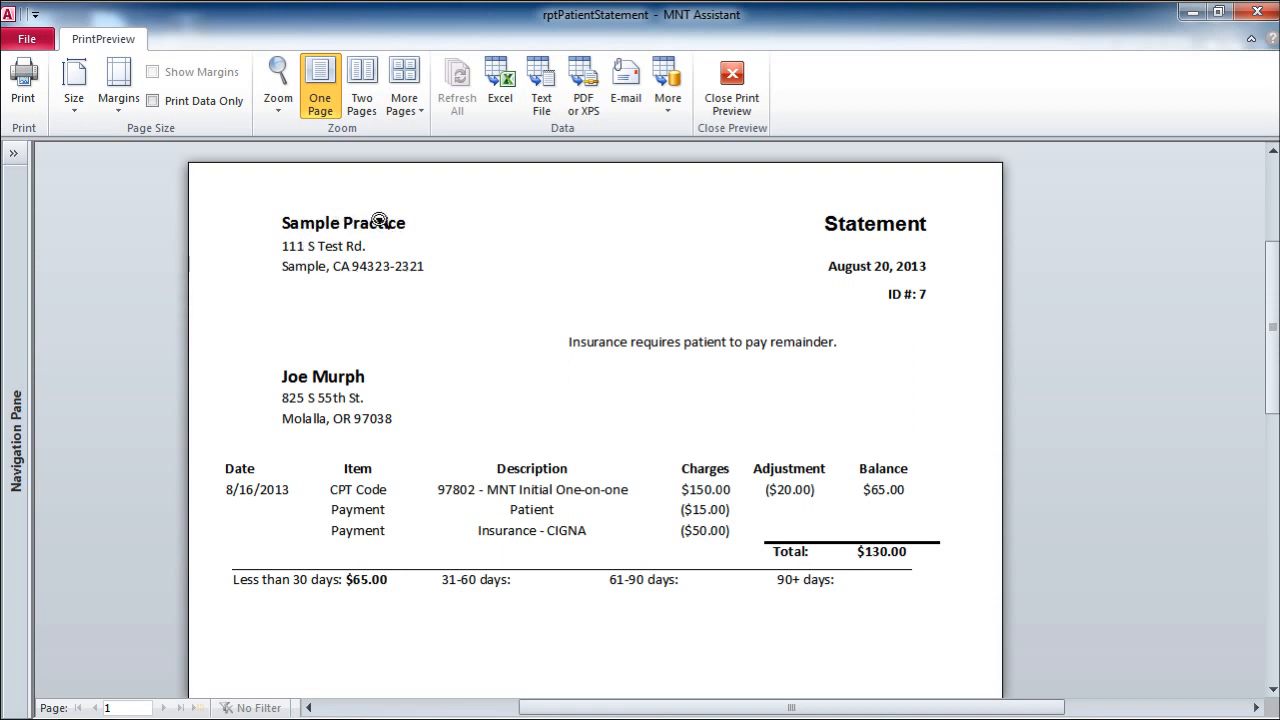
scroll(446, 420, "down", 2)
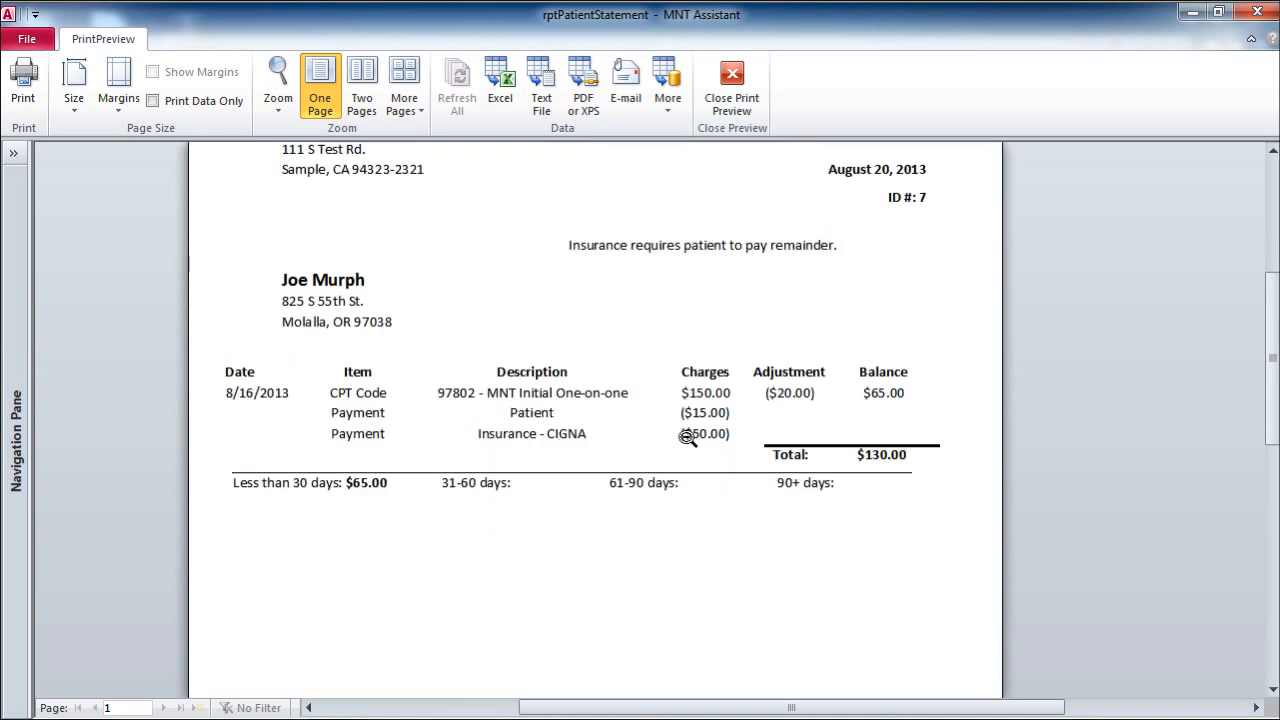
scroll(700, 437, "down", 3)
scroll(603, 451, "down", 4)
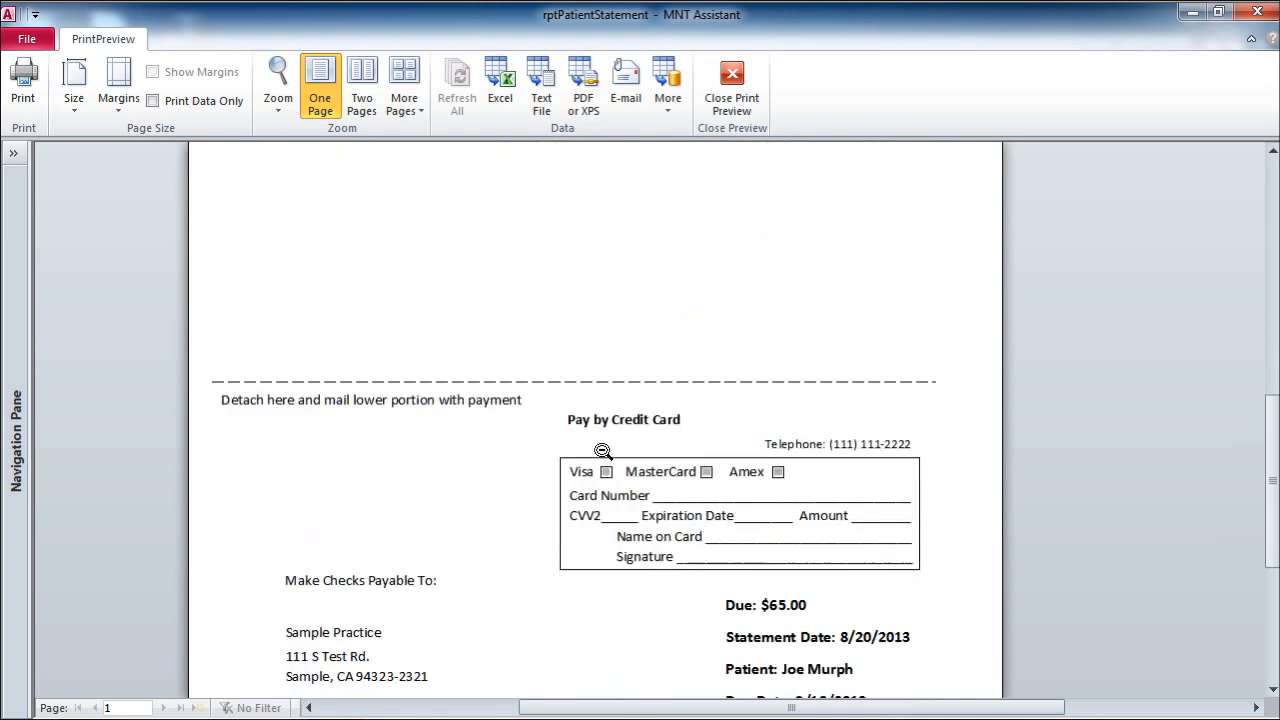
scroll(411, 423, "down", 1)
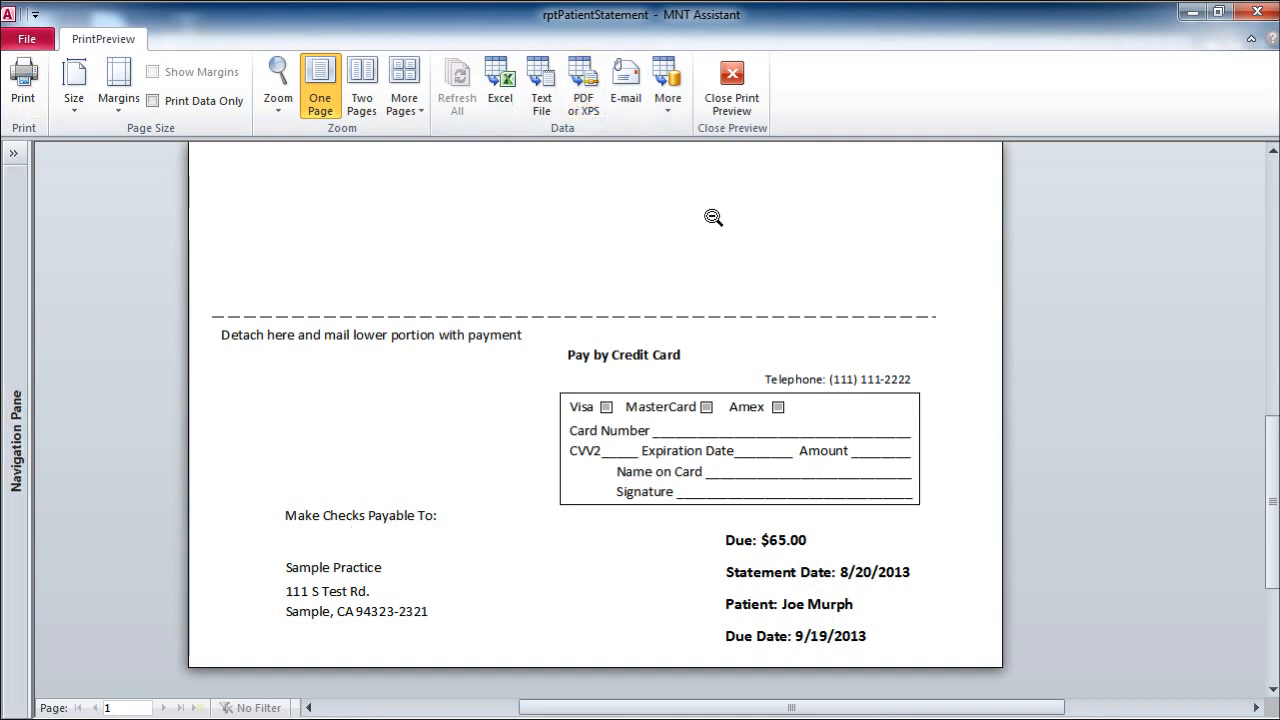
left_click(733, 85)
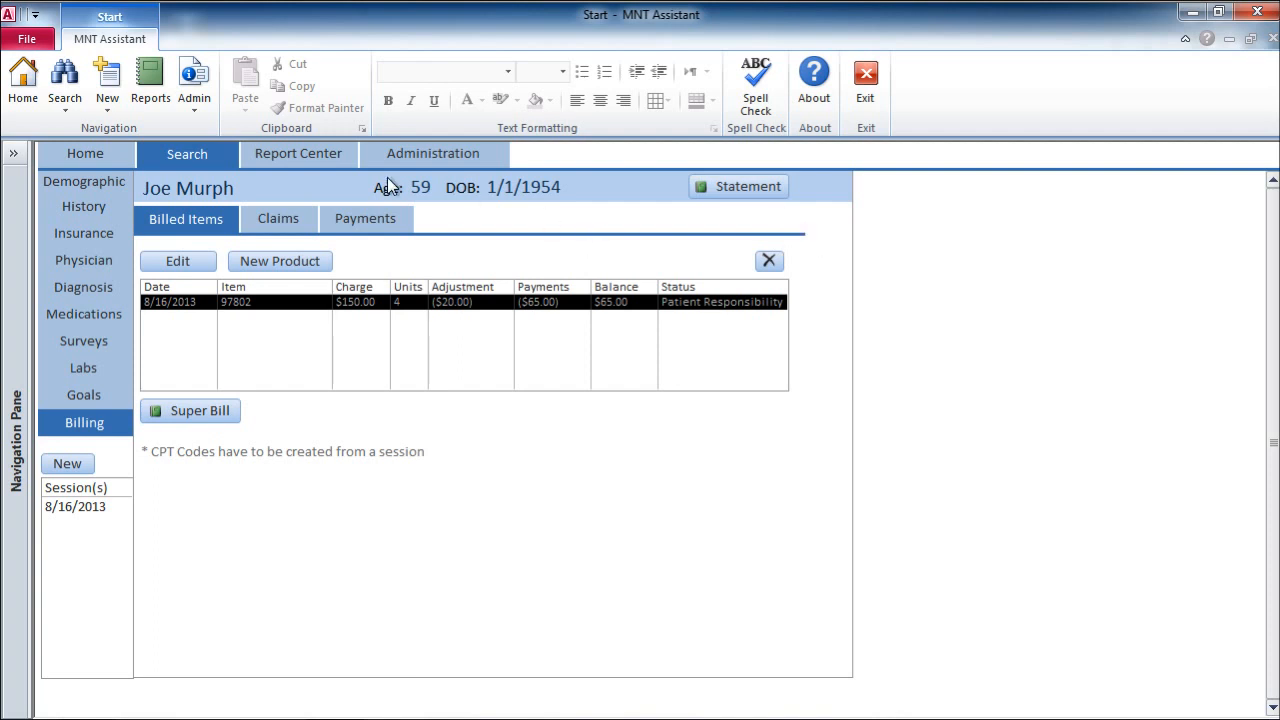
Choose the Patient Billing Report in the Report Center and filter it by claim Submitted and balance In Collection
left_click(330, 152)
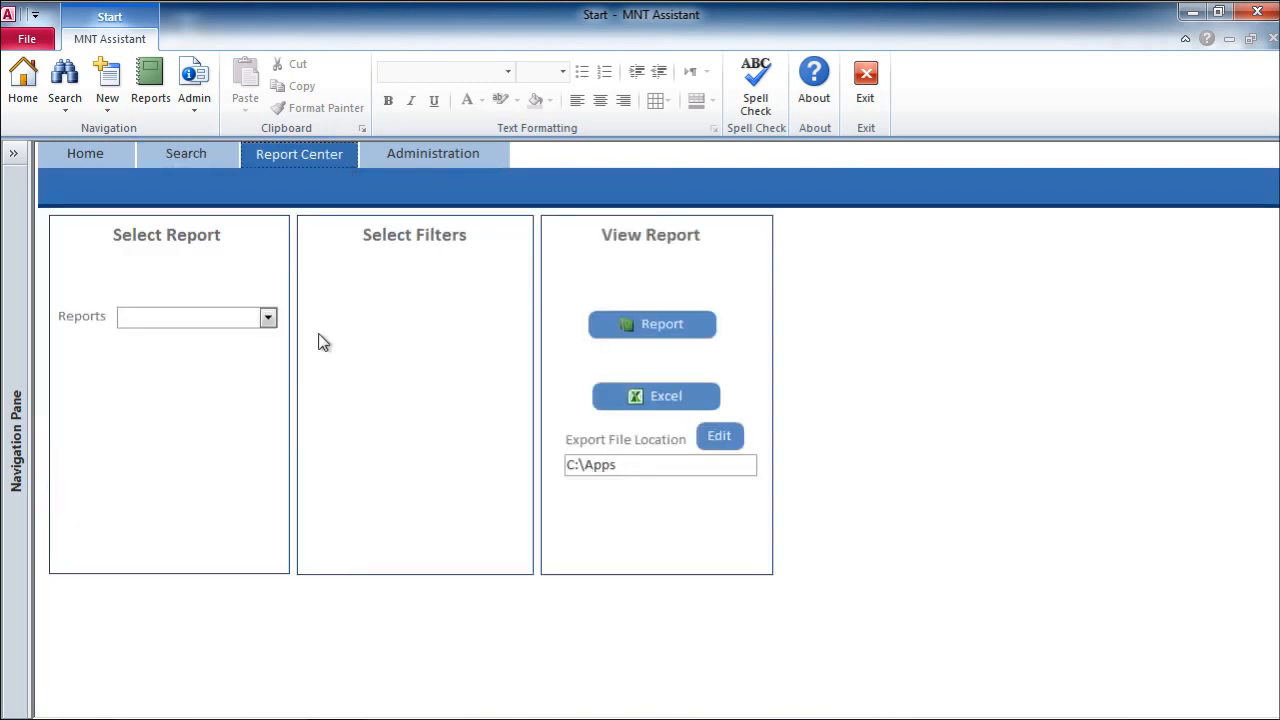
left_click(268, 318)
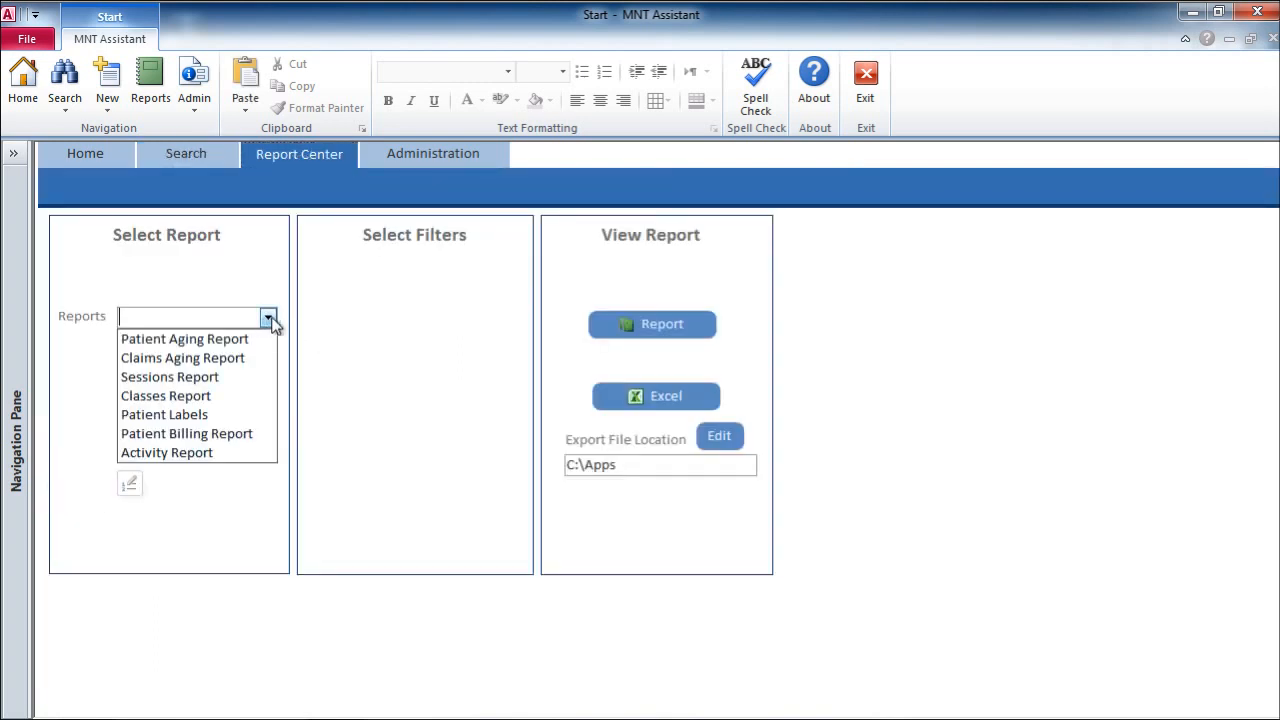
left_click(241, 440)
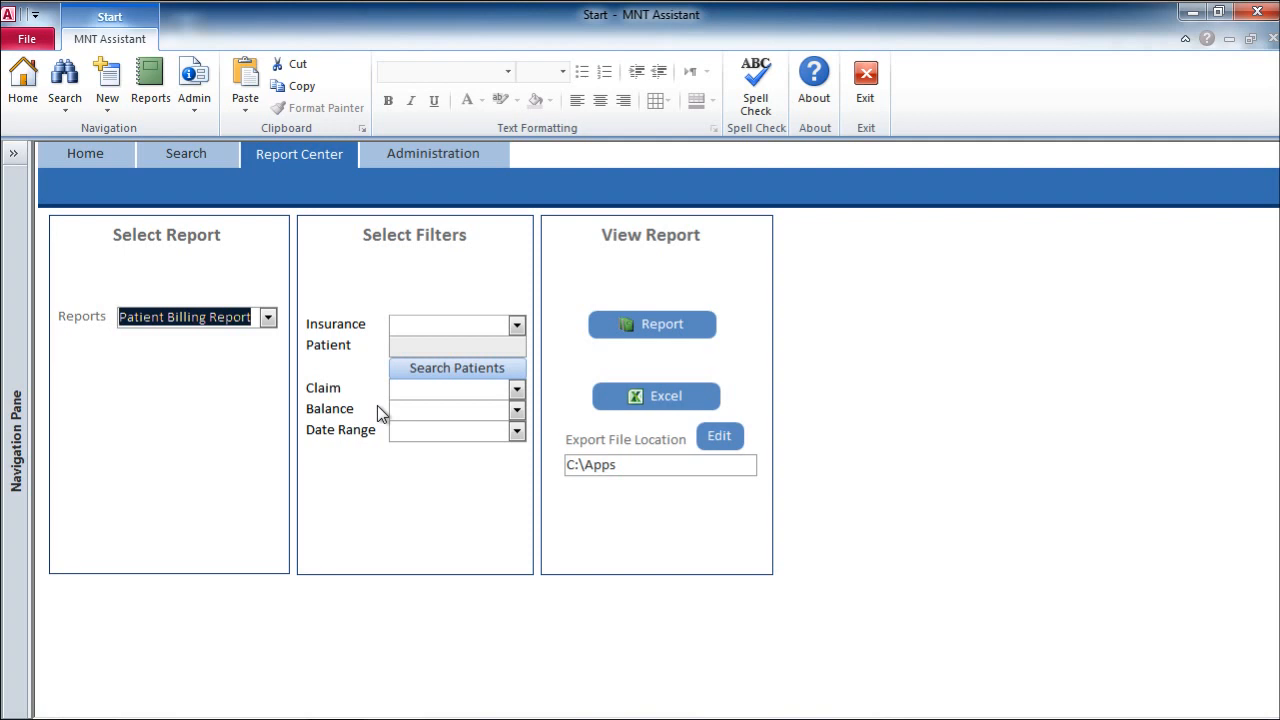
left_click(516, 391)
left_click(503, 429)
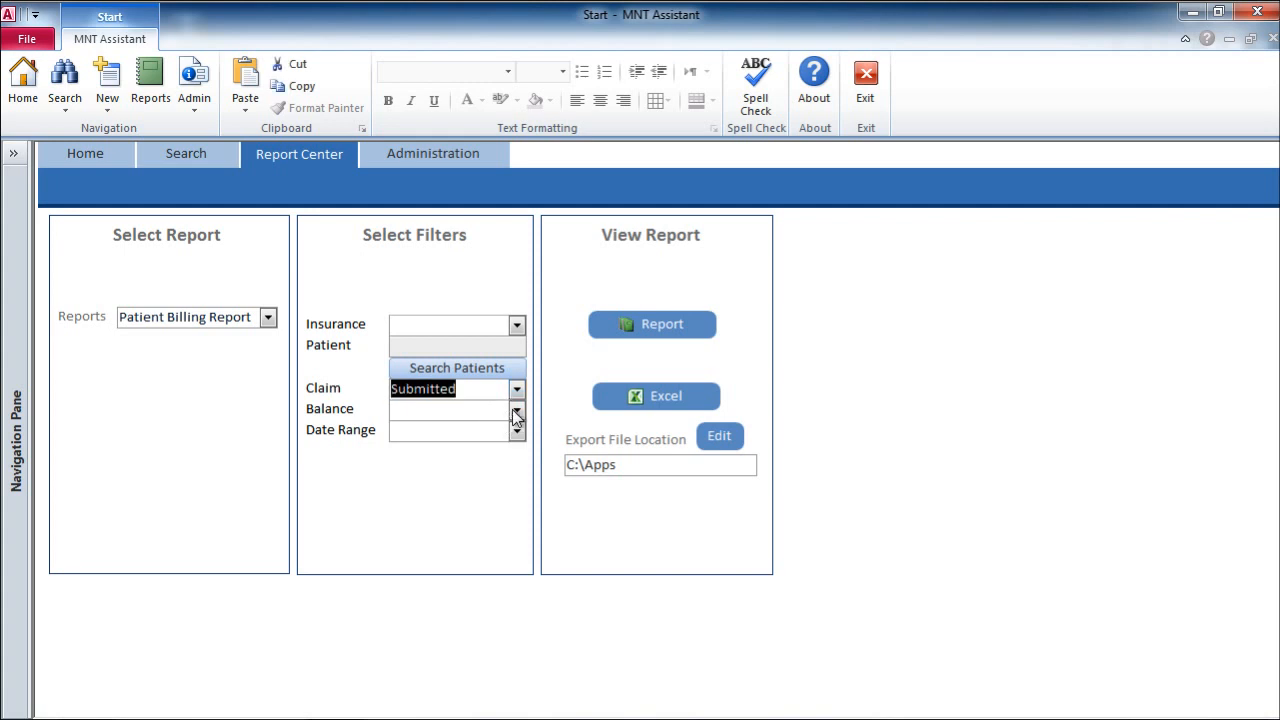
left_click(517, 411)
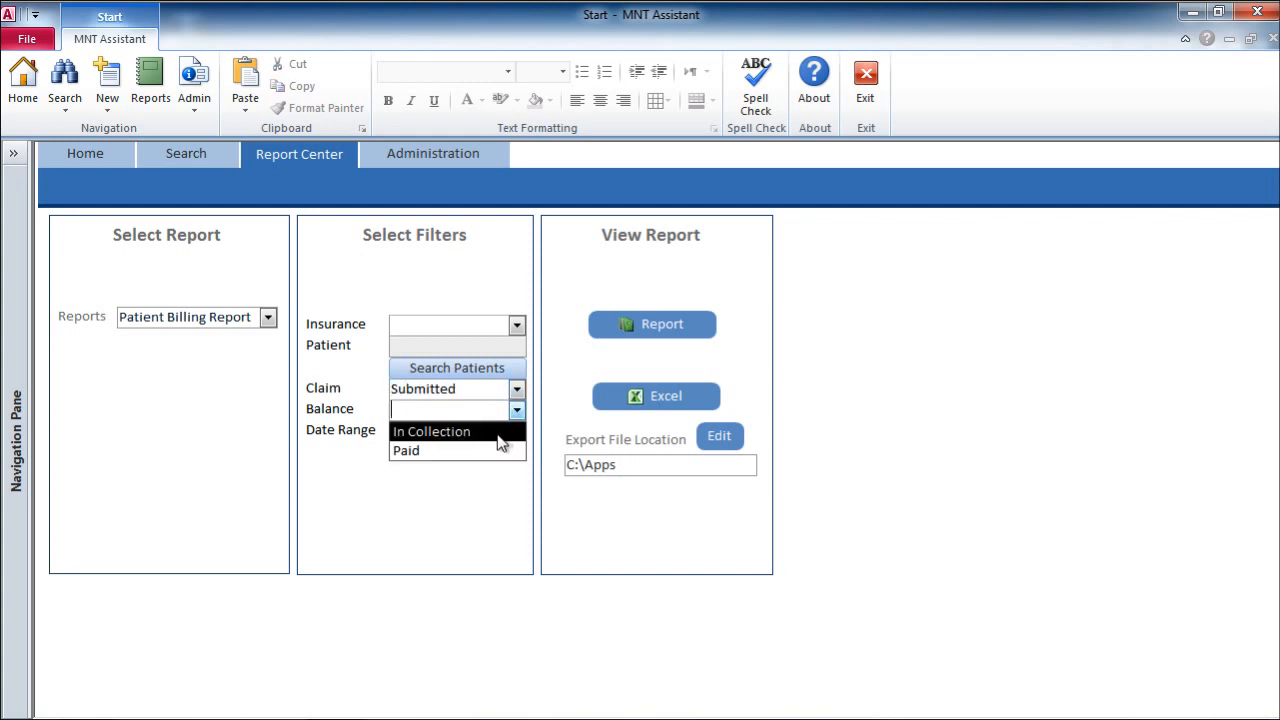
left_click(500, 442)
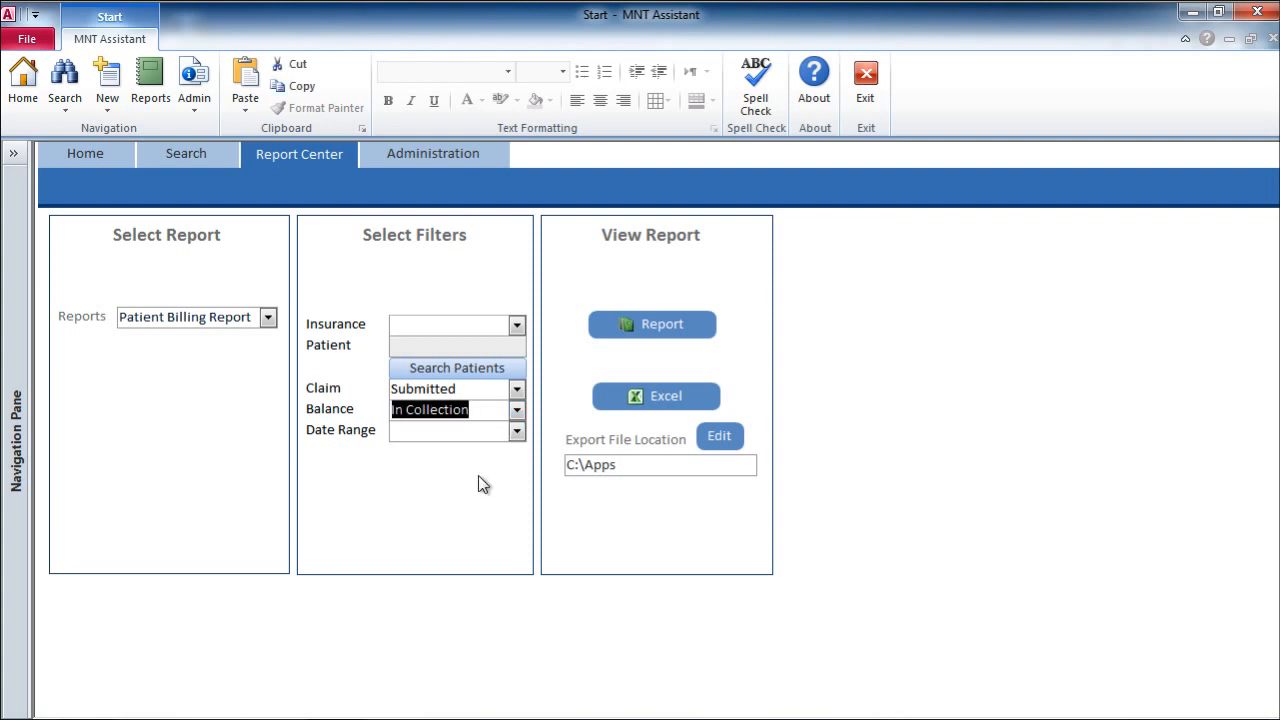
Set the report's date range filter to Specify with an end date of 7/16/2013
left_click(517, 431)
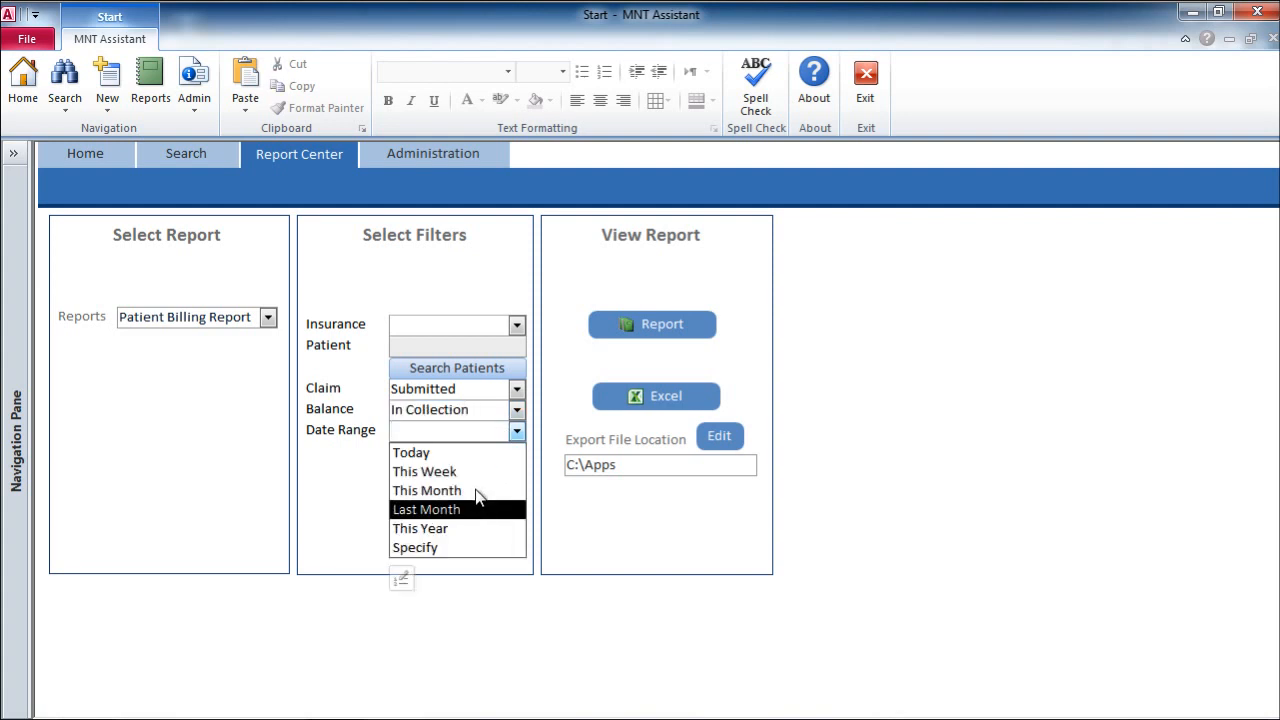
left_click(478, 550)
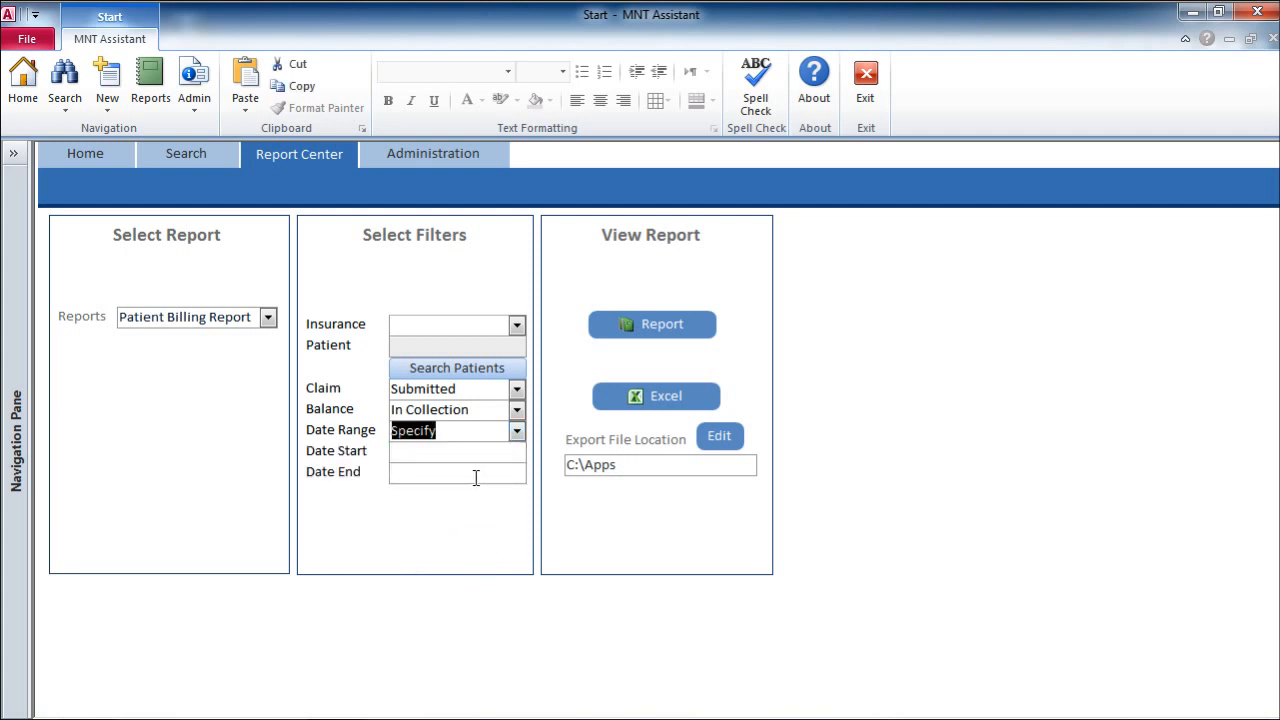
left_click(476, 478)
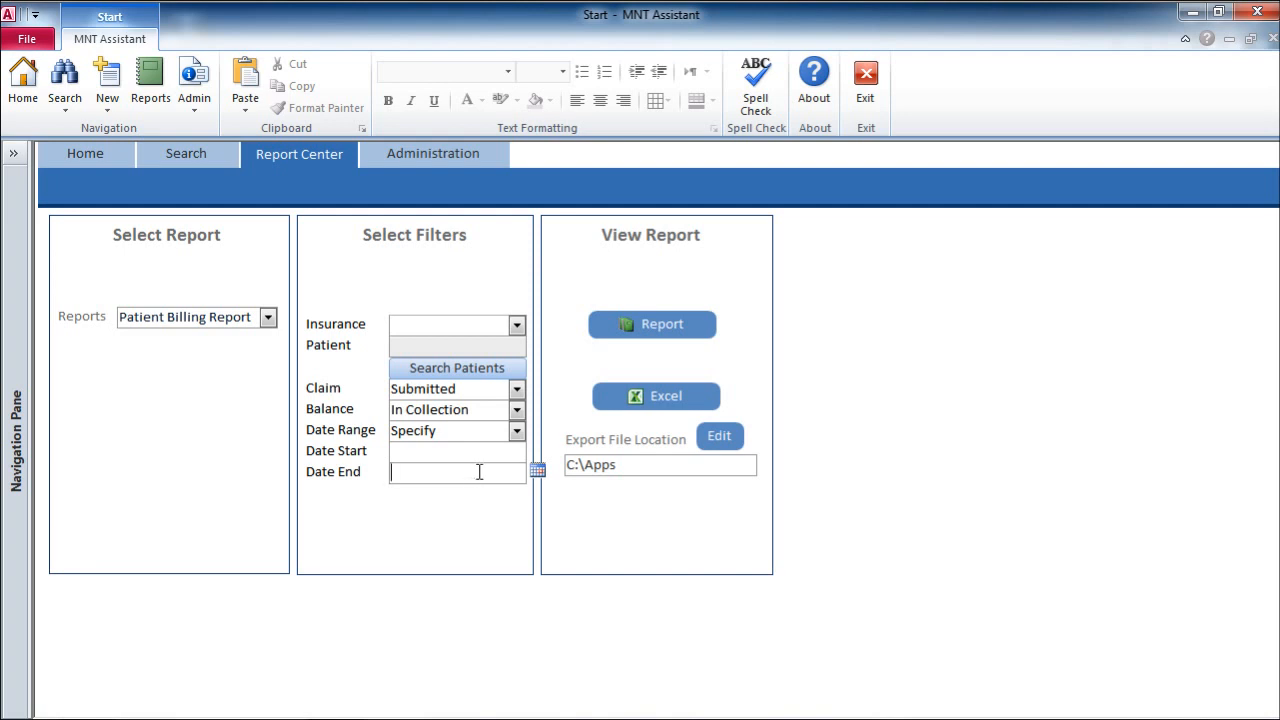
left_click(538, 469)
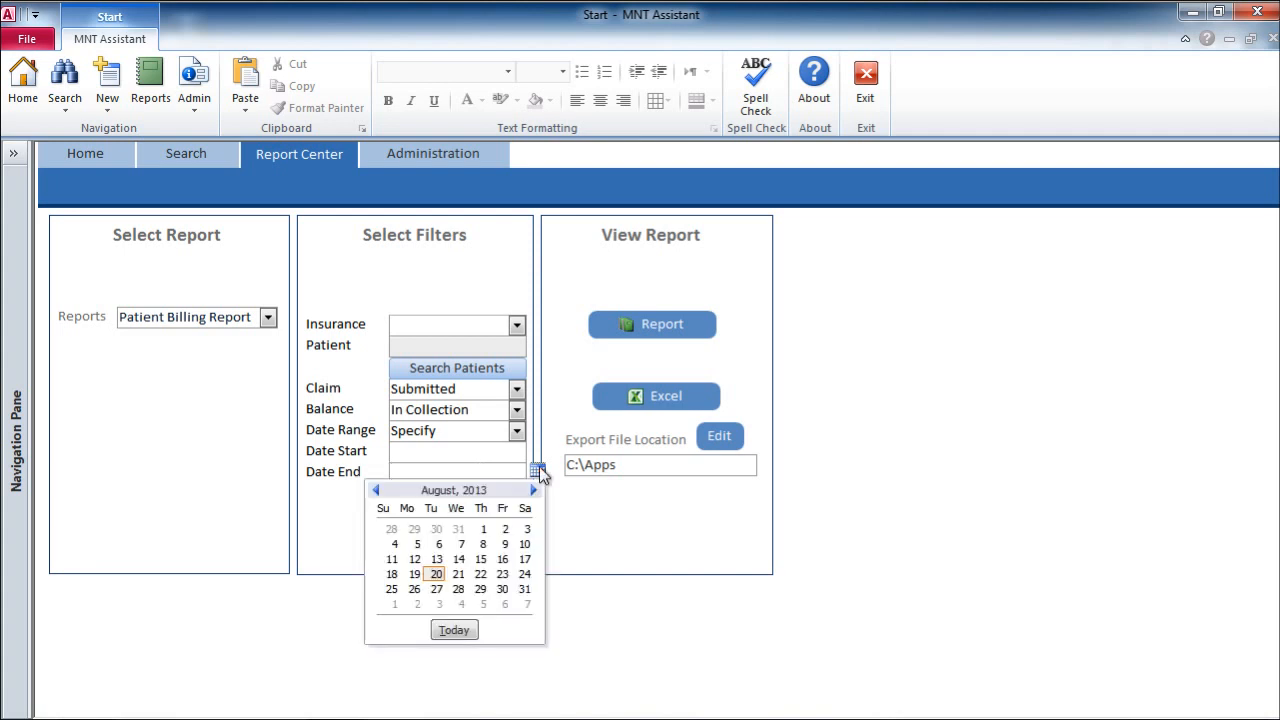
left_click(376, 490)
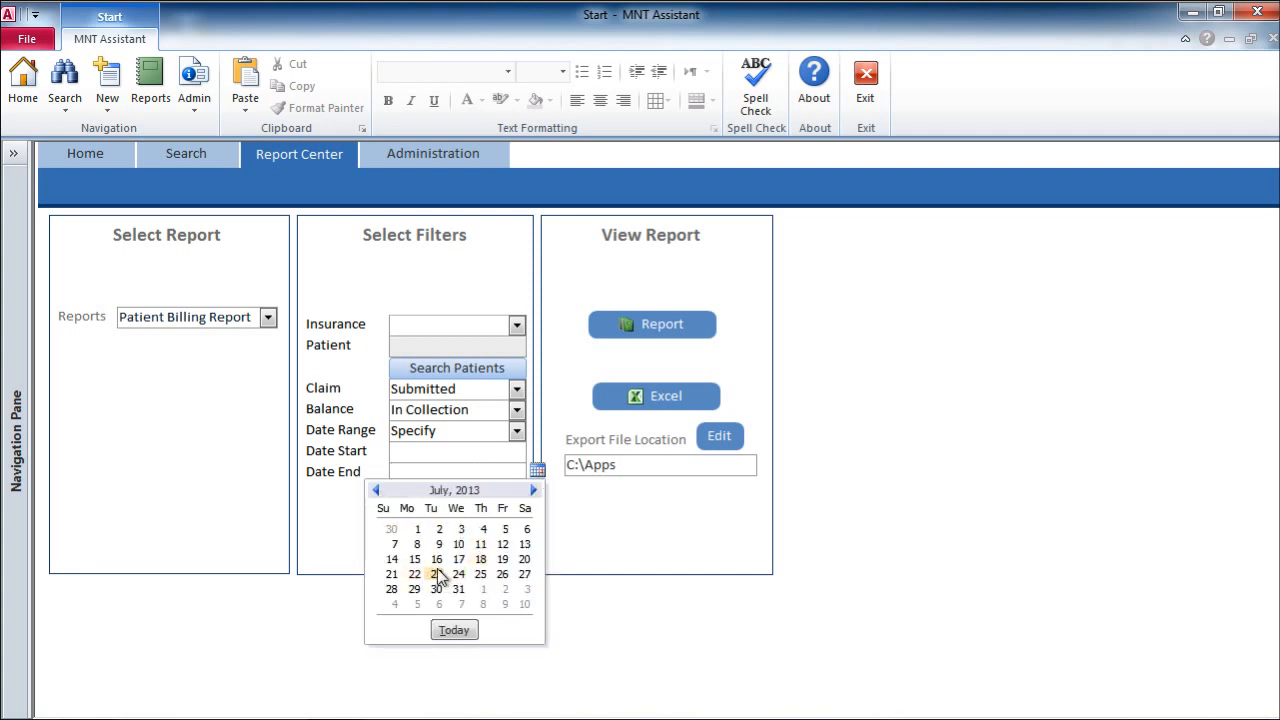
left_click(437, 559)
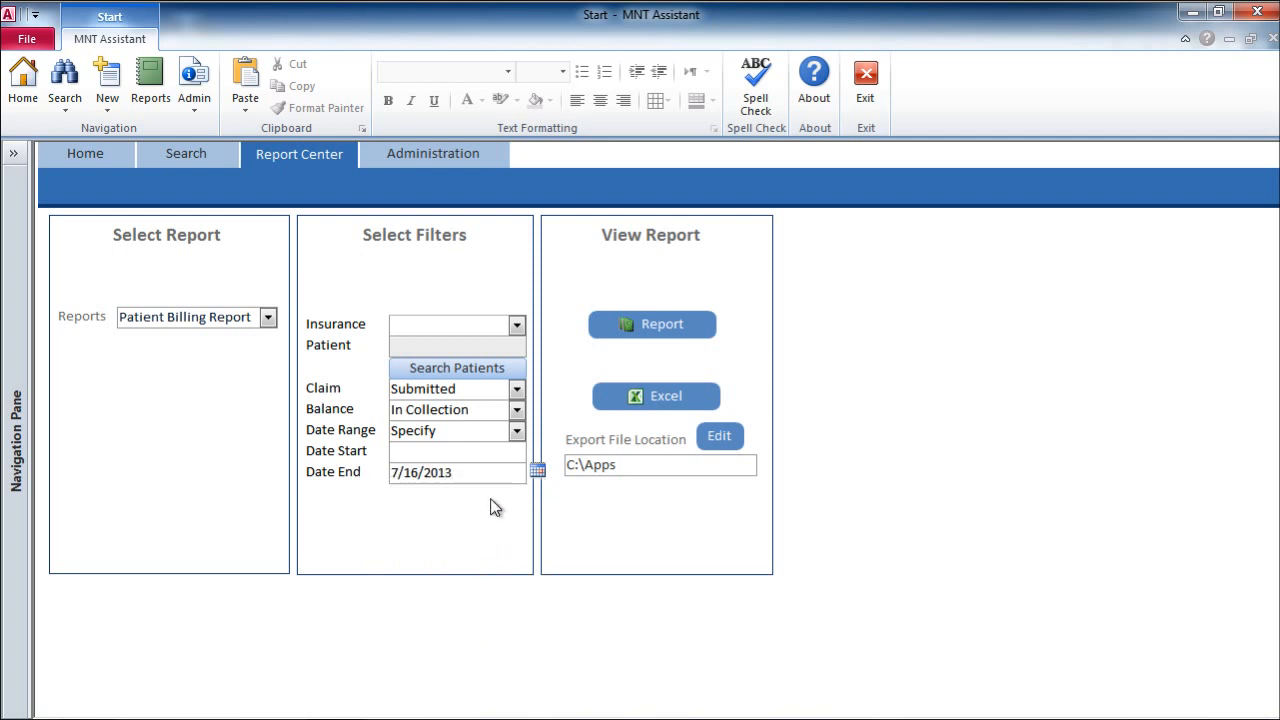